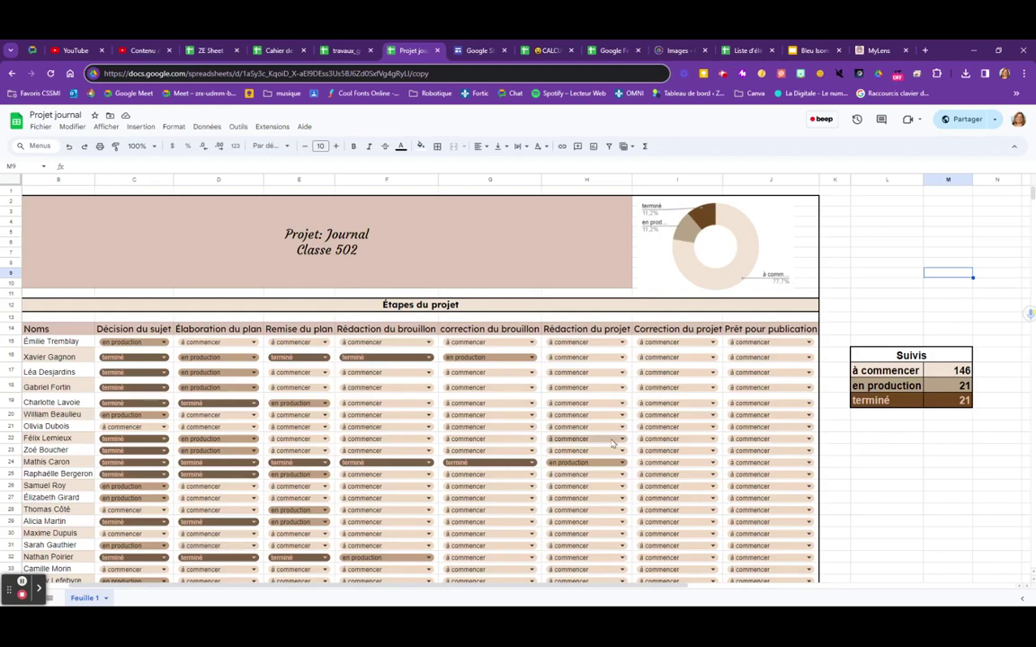
Step: Insert a chart from the Suivis status labels in L17:L19 and review the chart types
mouse_move(860, 371)
mouse_down()
mouse_move(912, 407)
mouse_move(954, 408)
mouse_up()
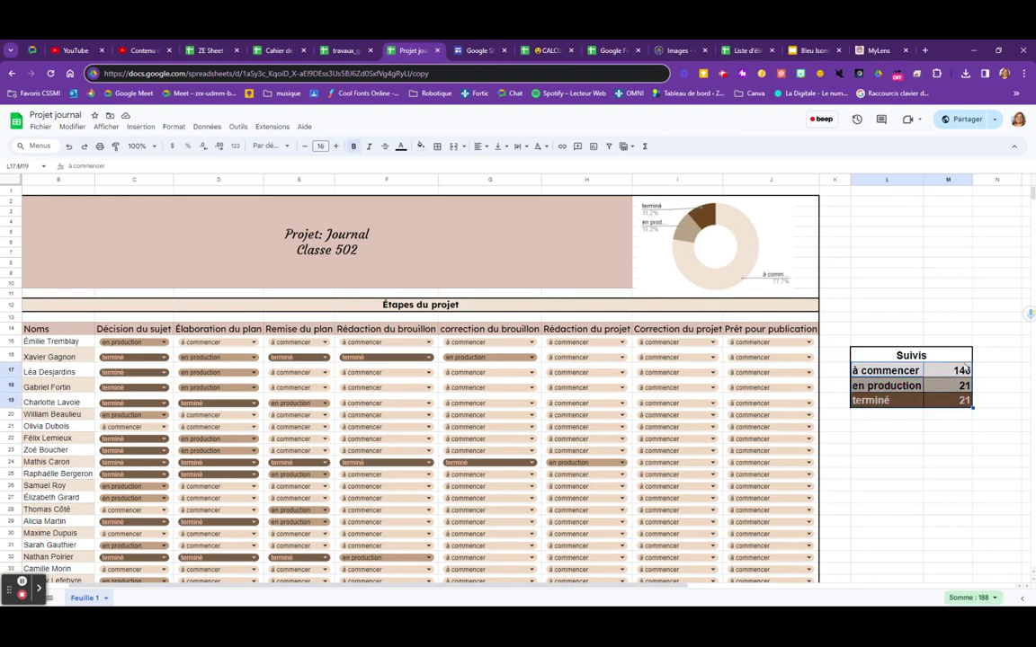
click(594, 148)
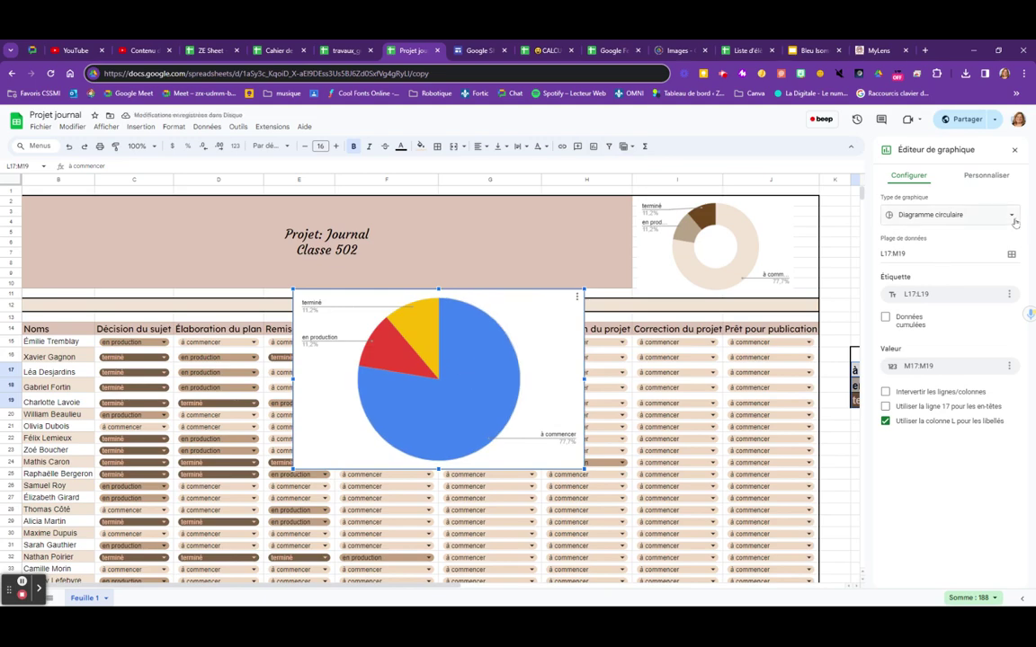
click(1014, 218)
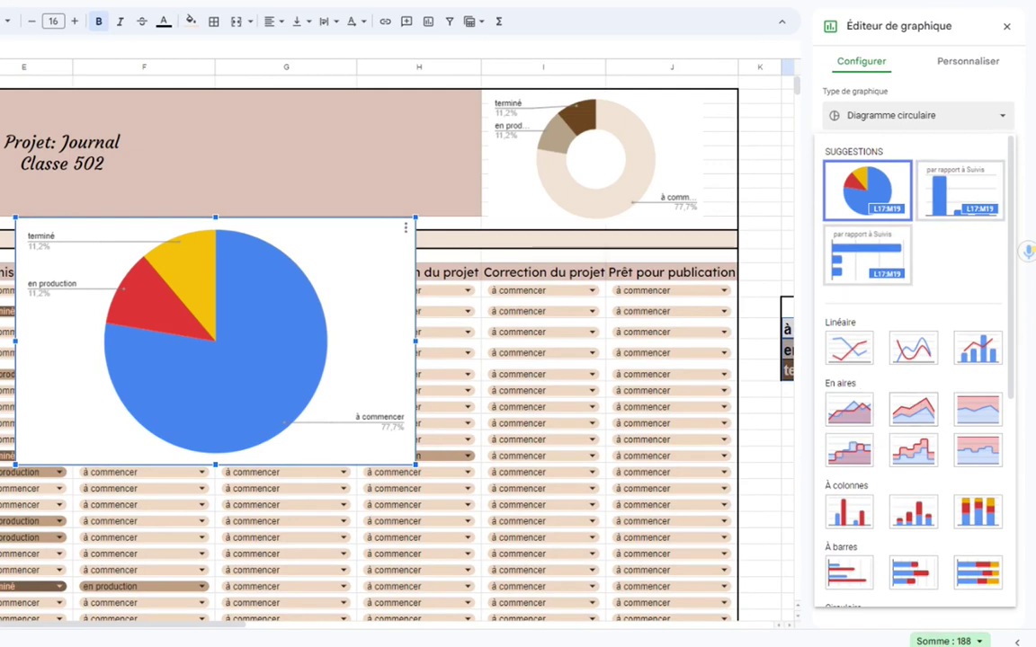
click(854, 452)
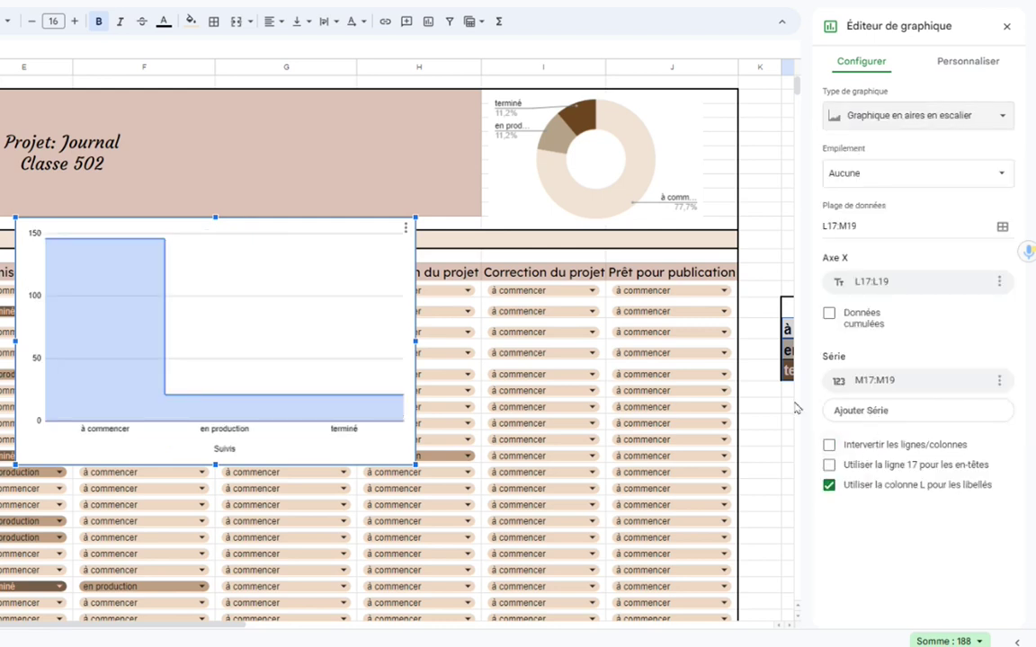
click(1006, 125)
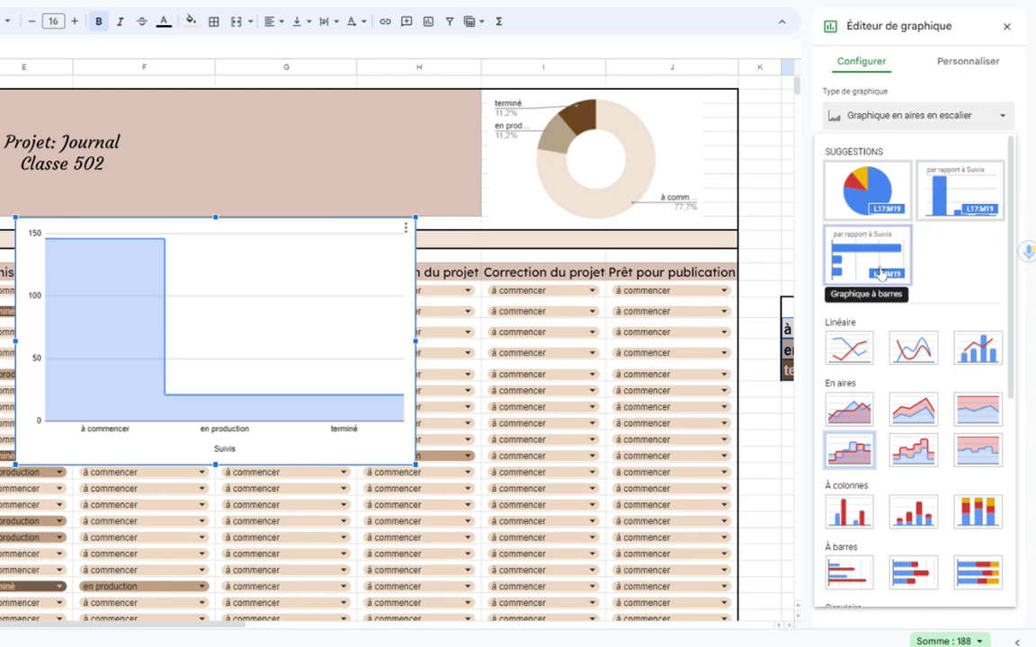
click(877, 194)
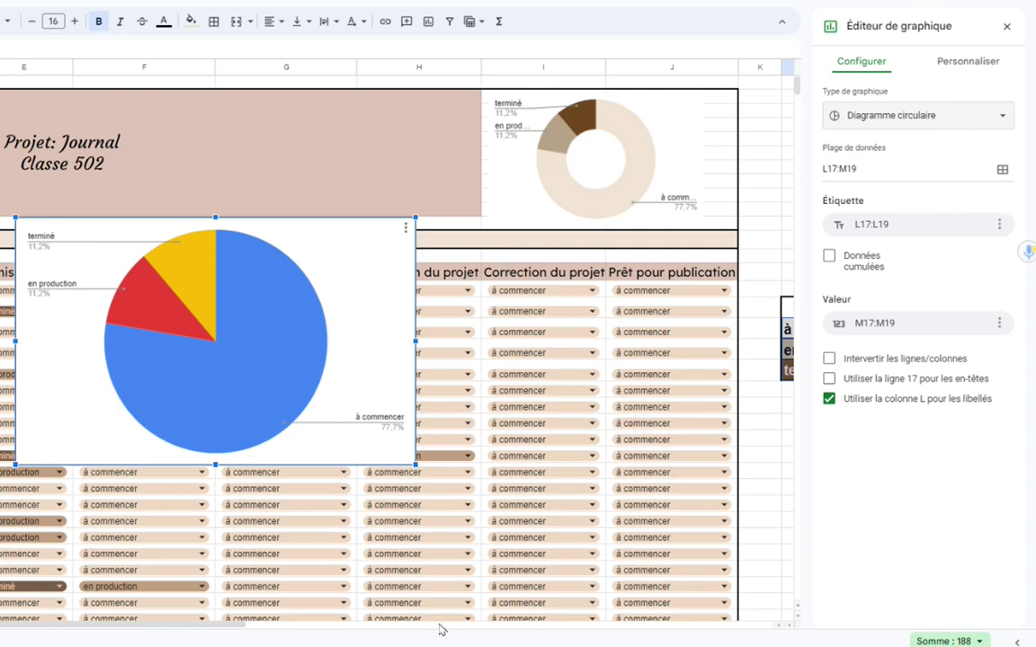
Step: Reconfirm L17:M19 as the chart's data range and move the pie chart right over columns H–J
drag(231, 625, 382, 638)
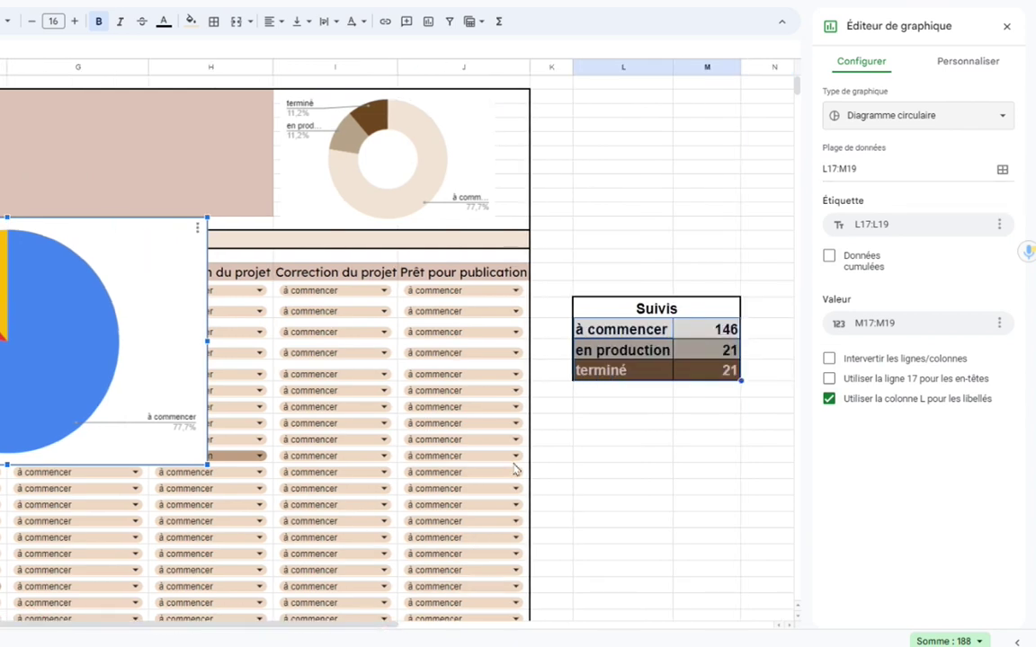
click(1002, 171)
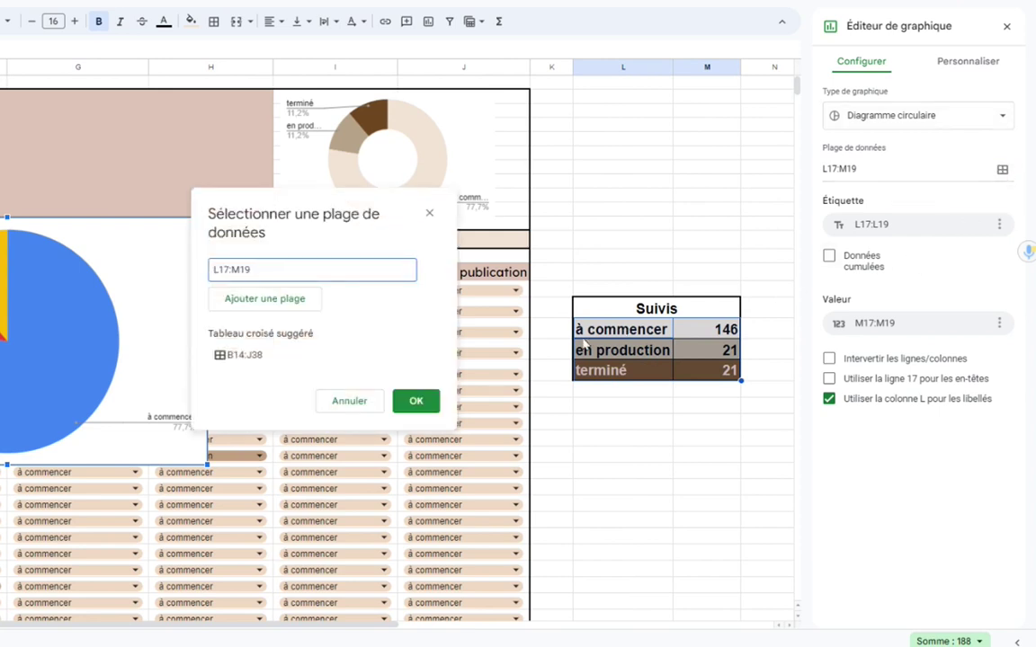
drag(580, 330, 716, 377)
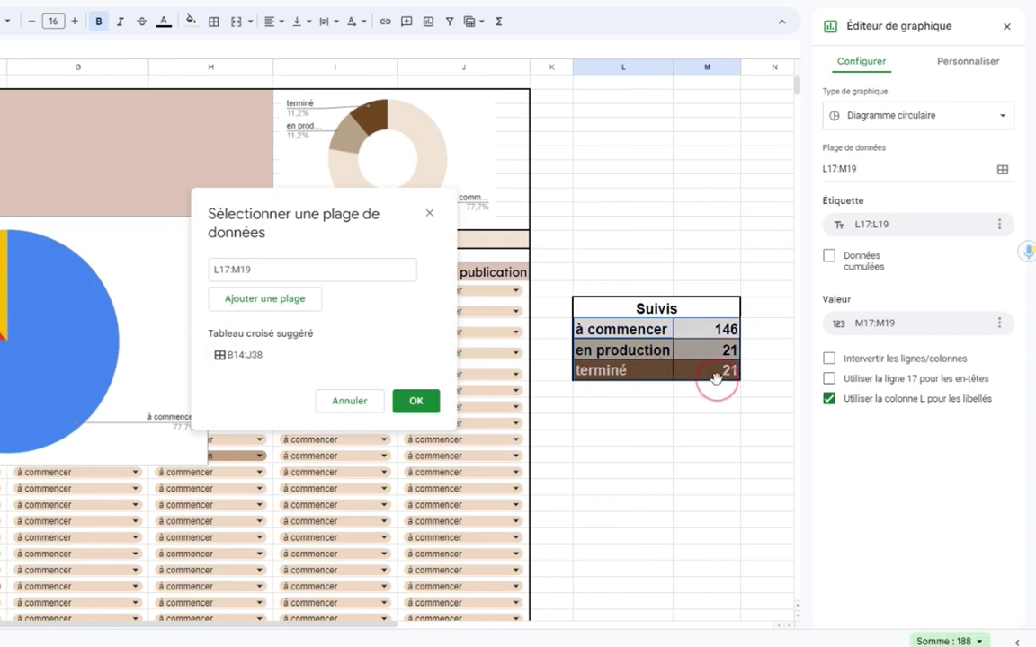
click(414, 402)
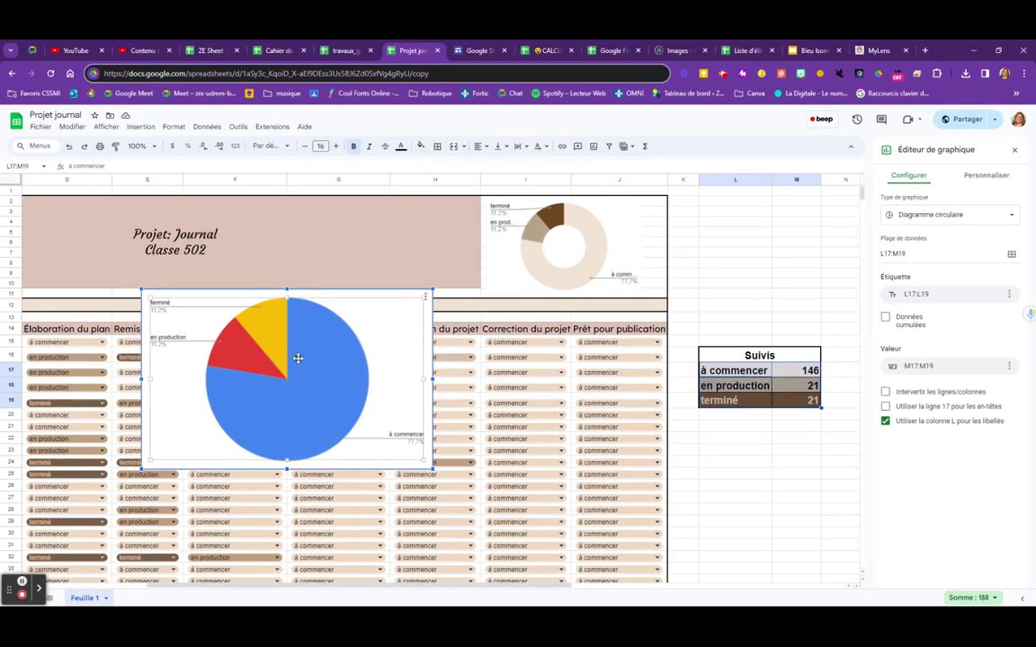
drag(296, 359, 542, 368)
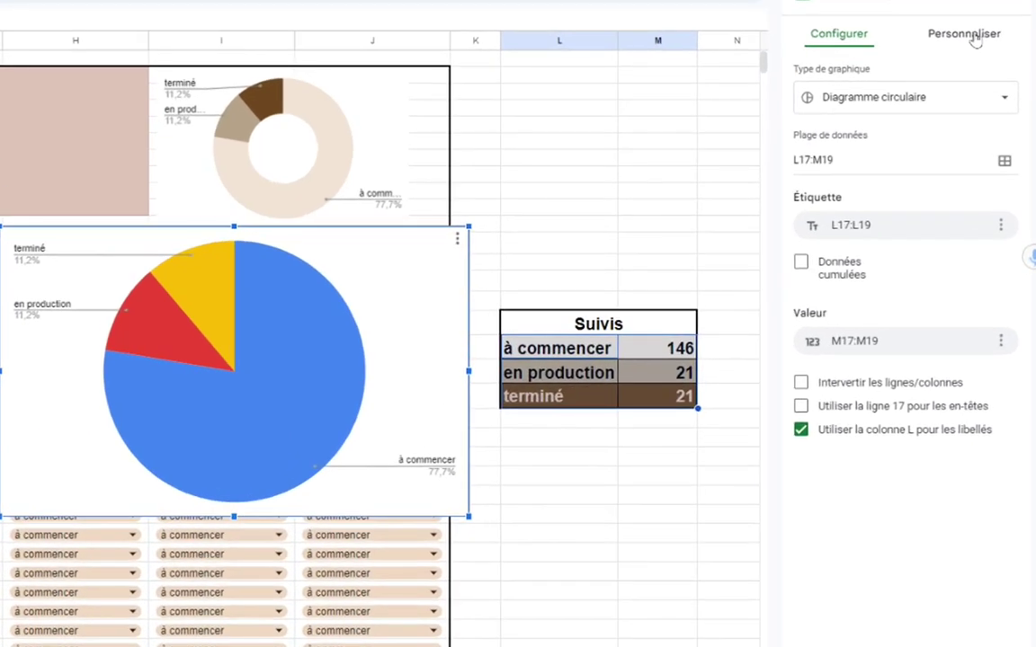
click(989, 177)
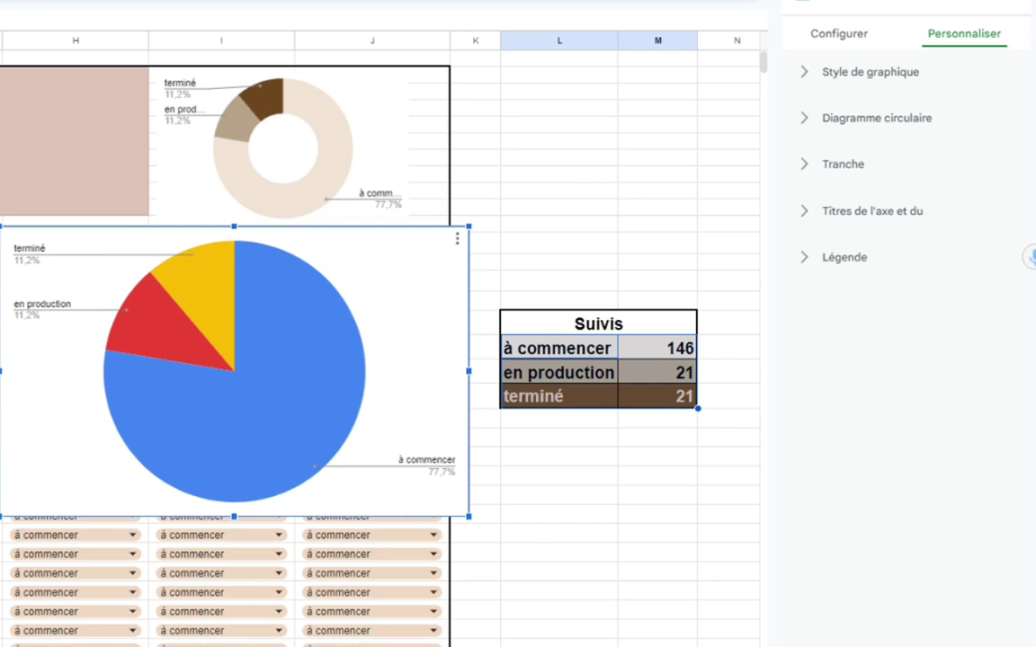
Step: Give the chart a light grey background
click(791, 73)
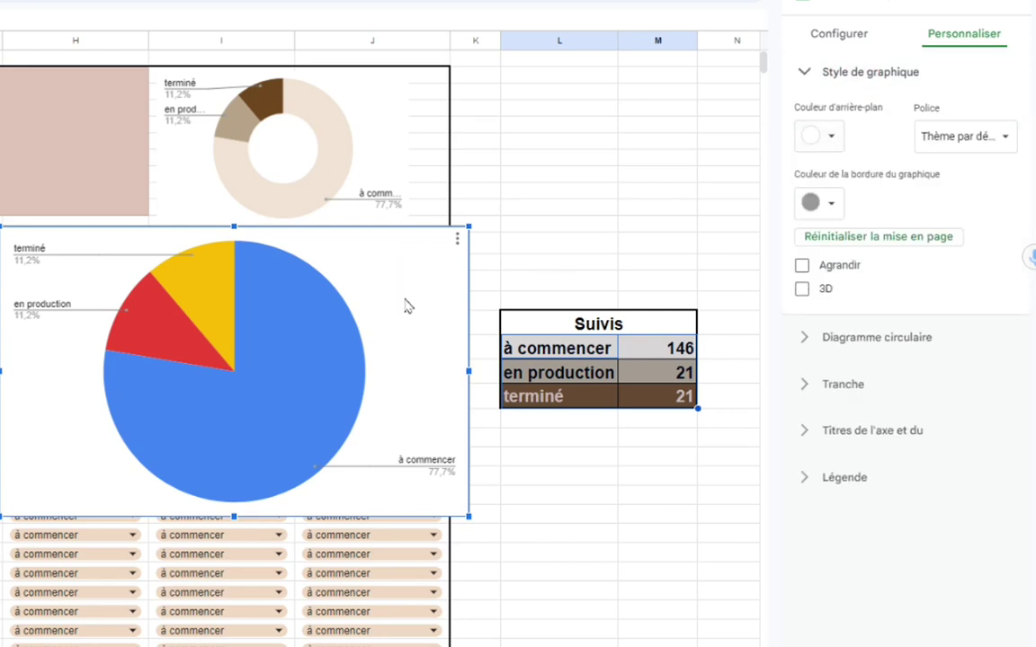
click(833, 137)
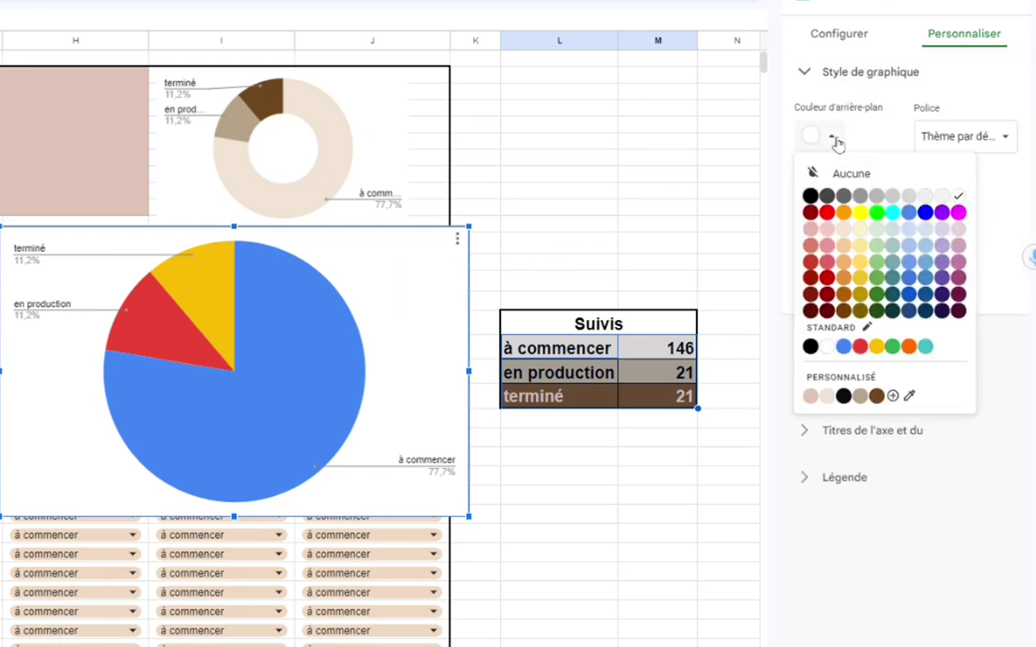
click(925, 195)
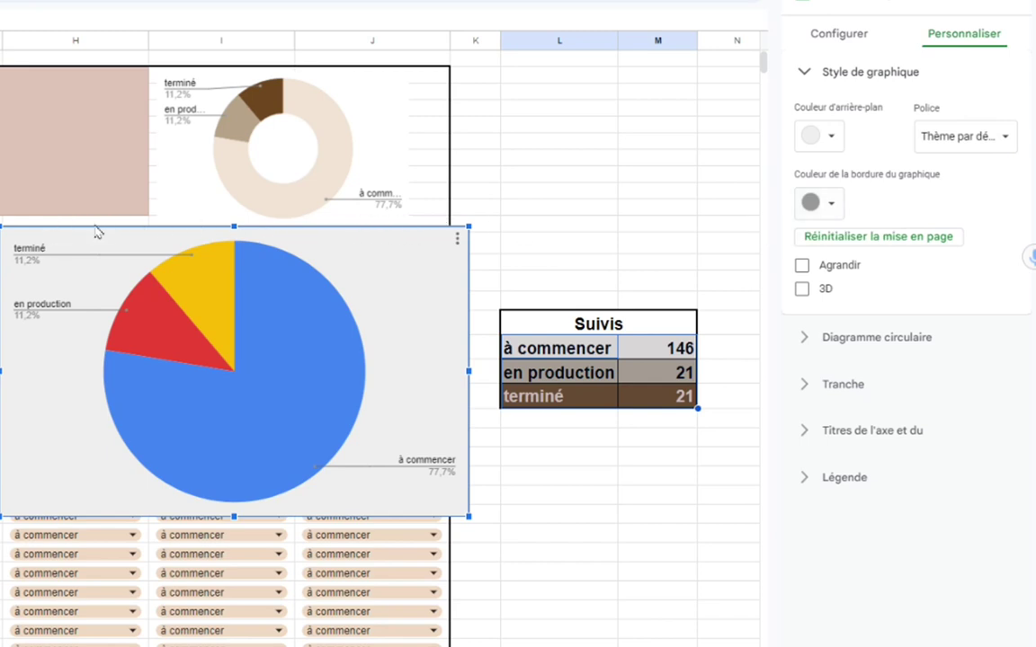
Step: Try the enlarged-pie and 3D styles, then revert both to keep a flat pie
click(802, 266)
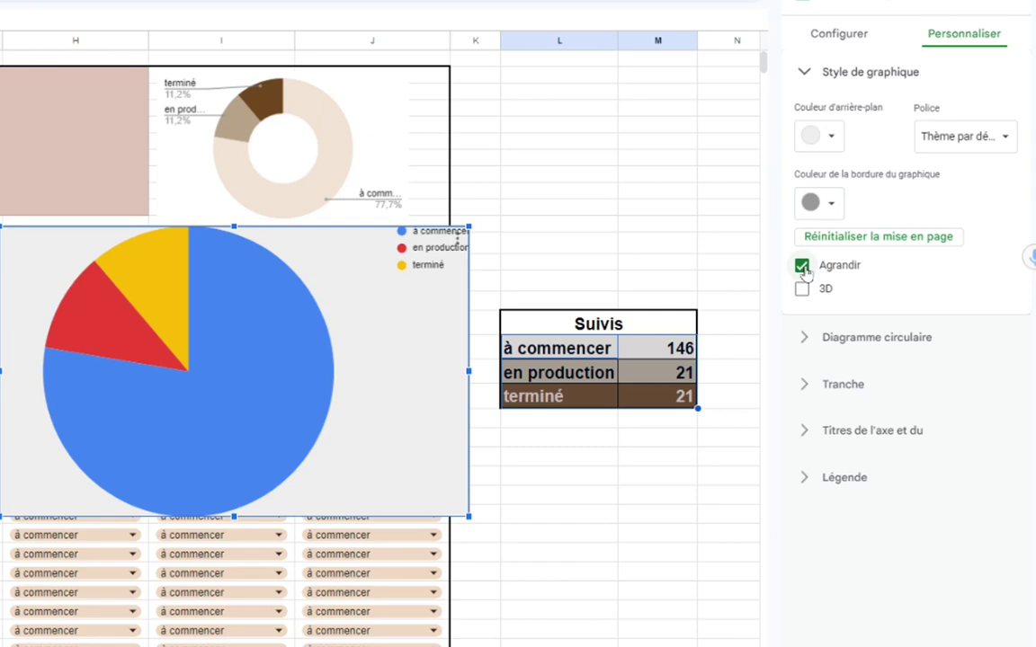
click(802, 266)
click(803, 289)
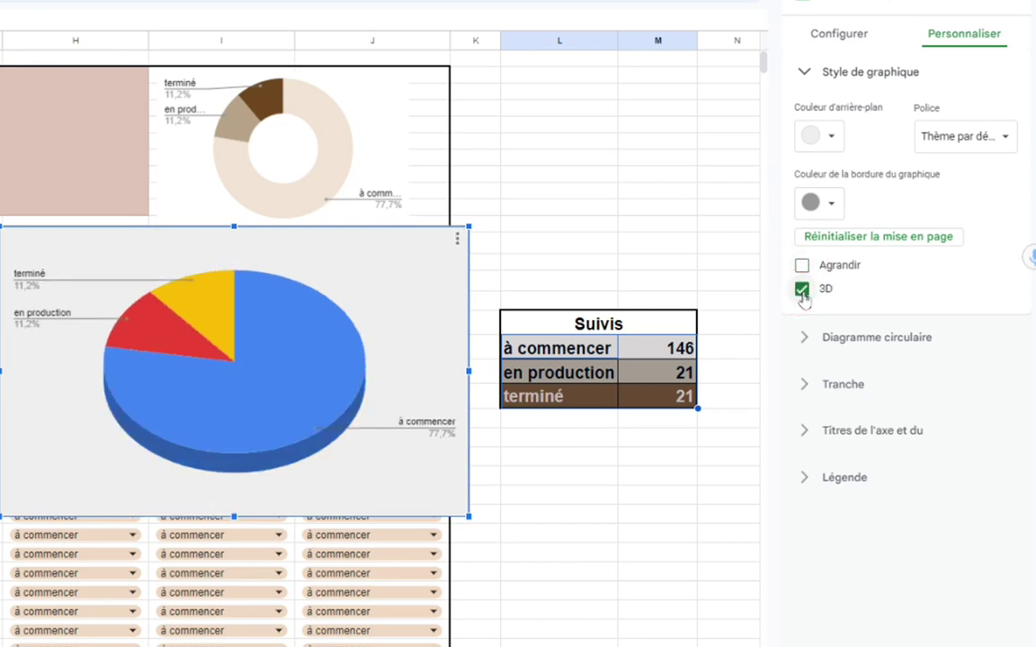
click(802, 290)
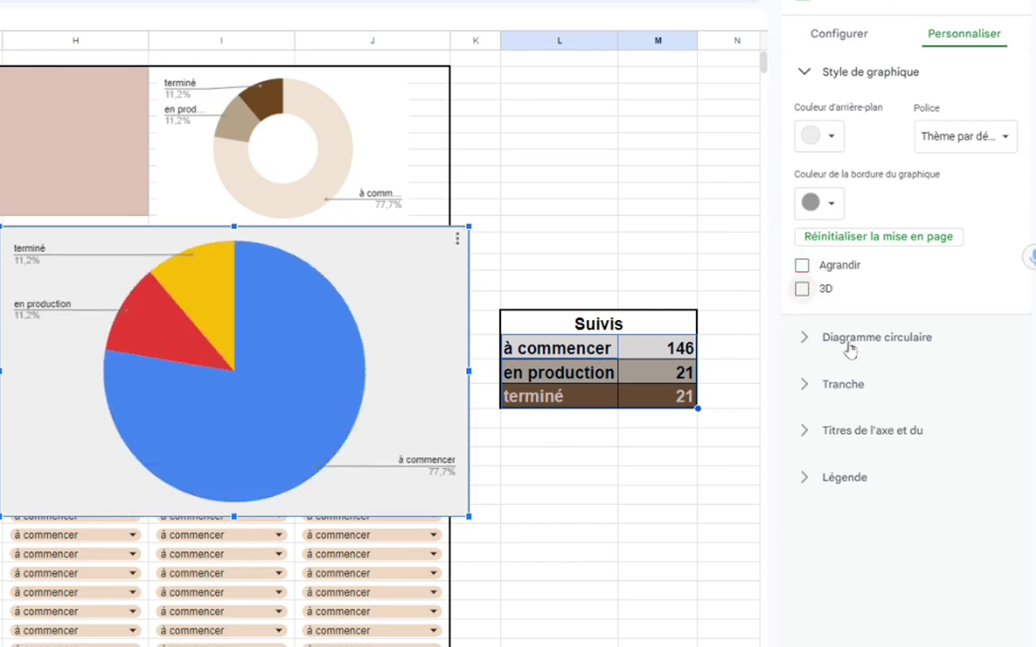
click(787, 341)
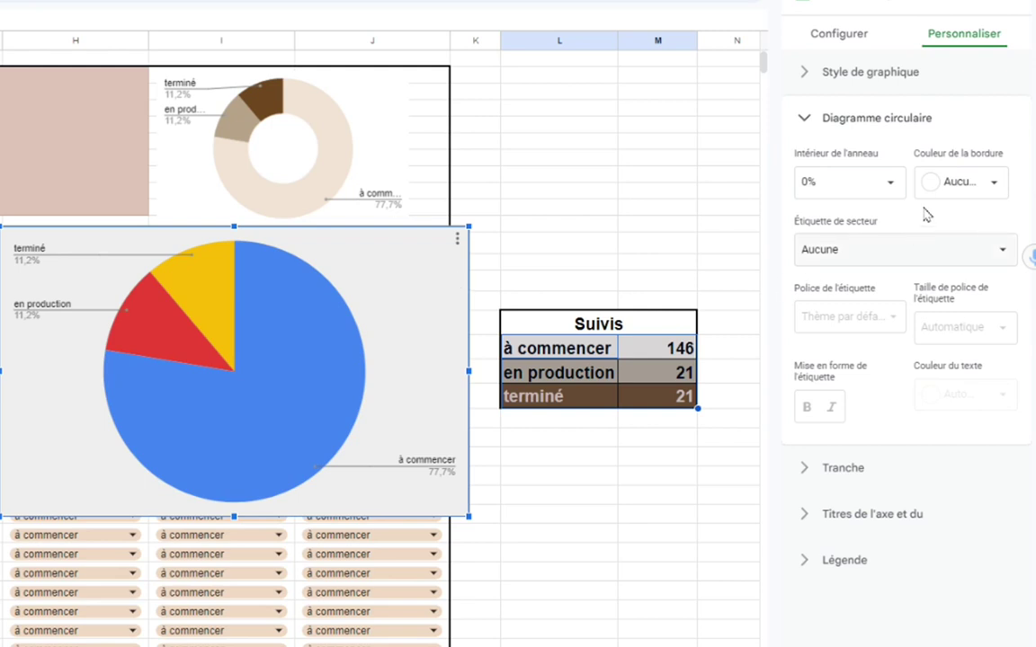
Step: Turn the pie into a donut with a 50% ring interior
click(890, 184)
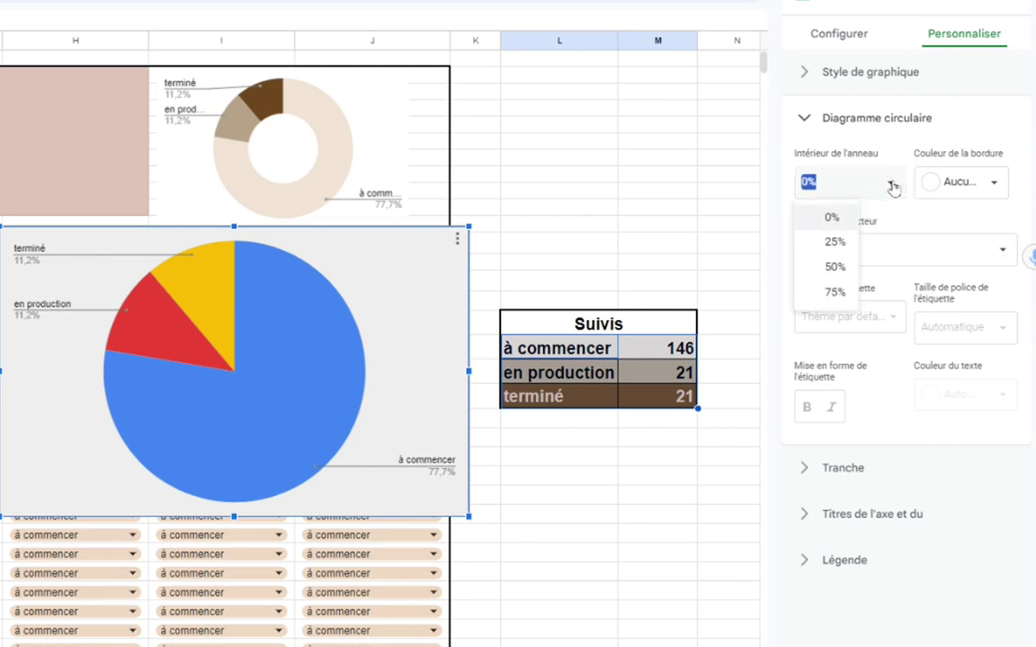
click(826, 267)
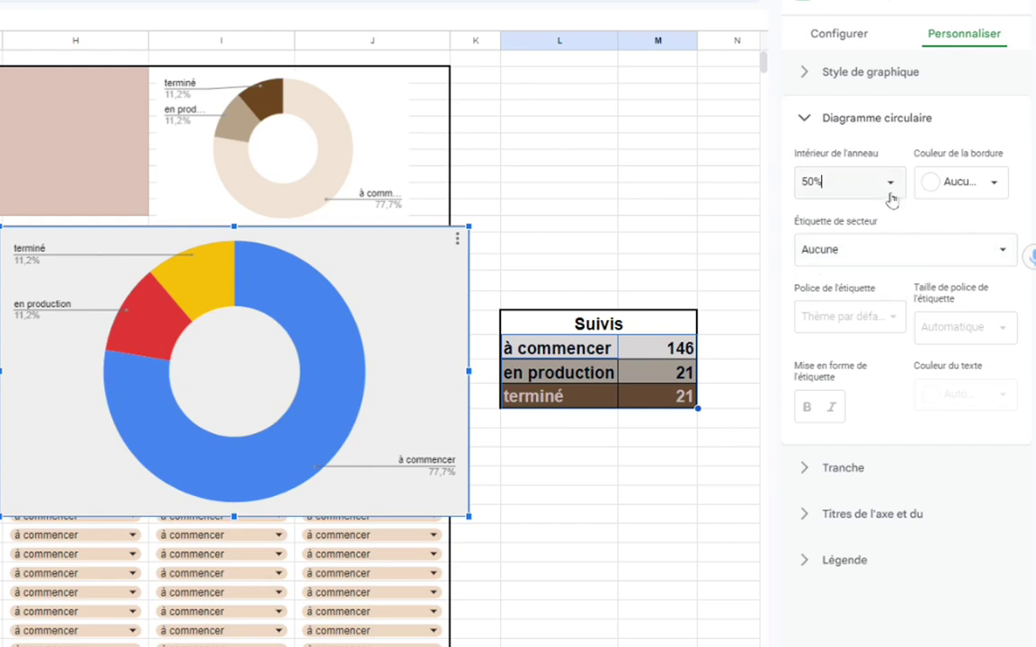
click(819, 181)
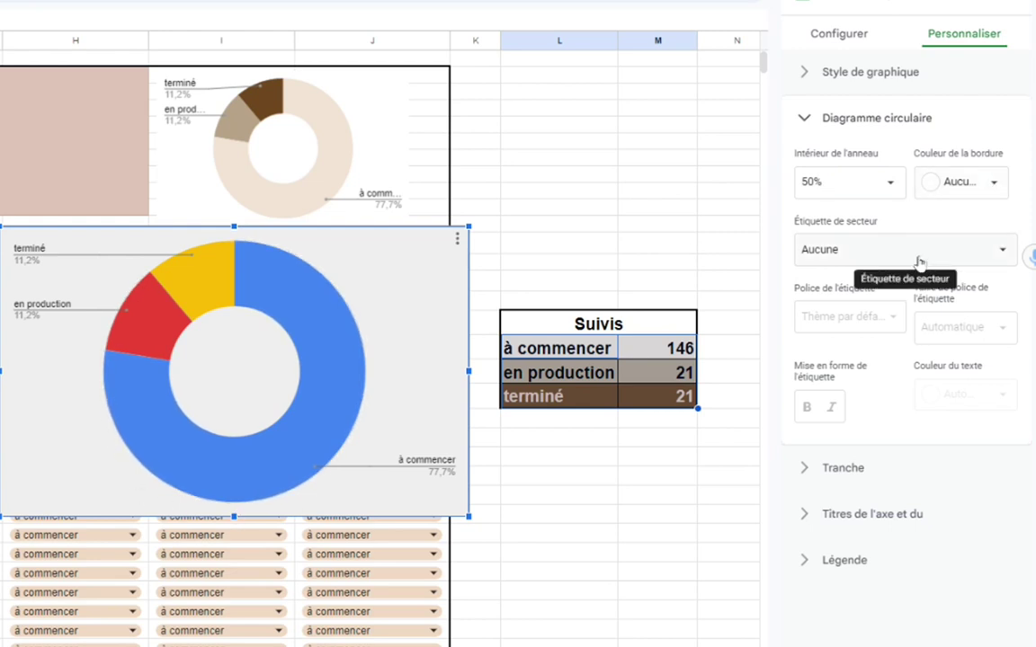
Step: Try percentage, value and name slice labels, then set slice labels to none
click(862, 260)
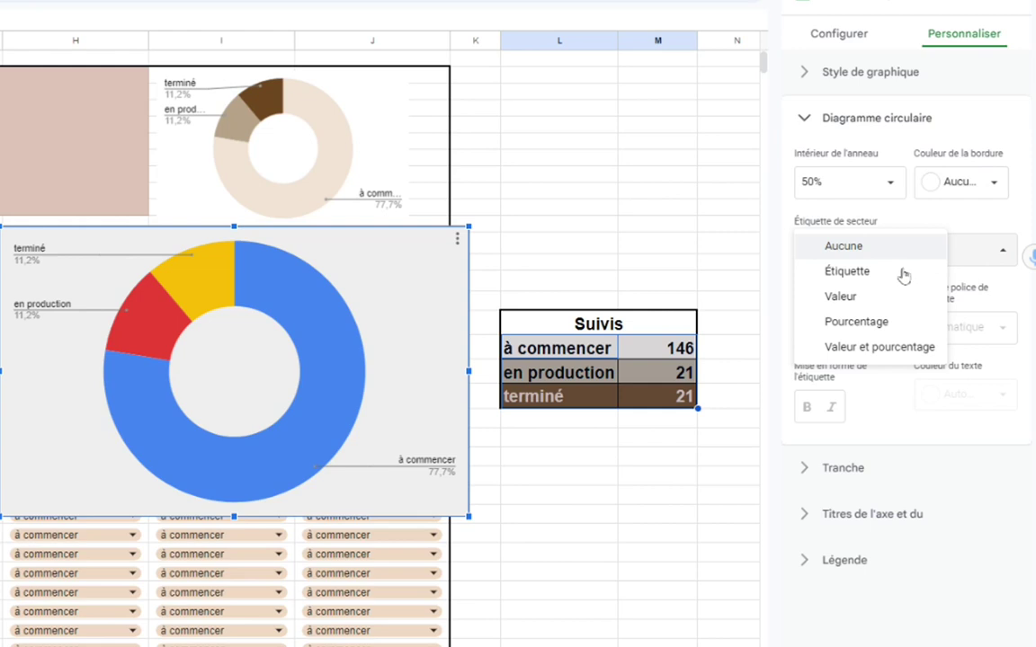
click(851, 323)
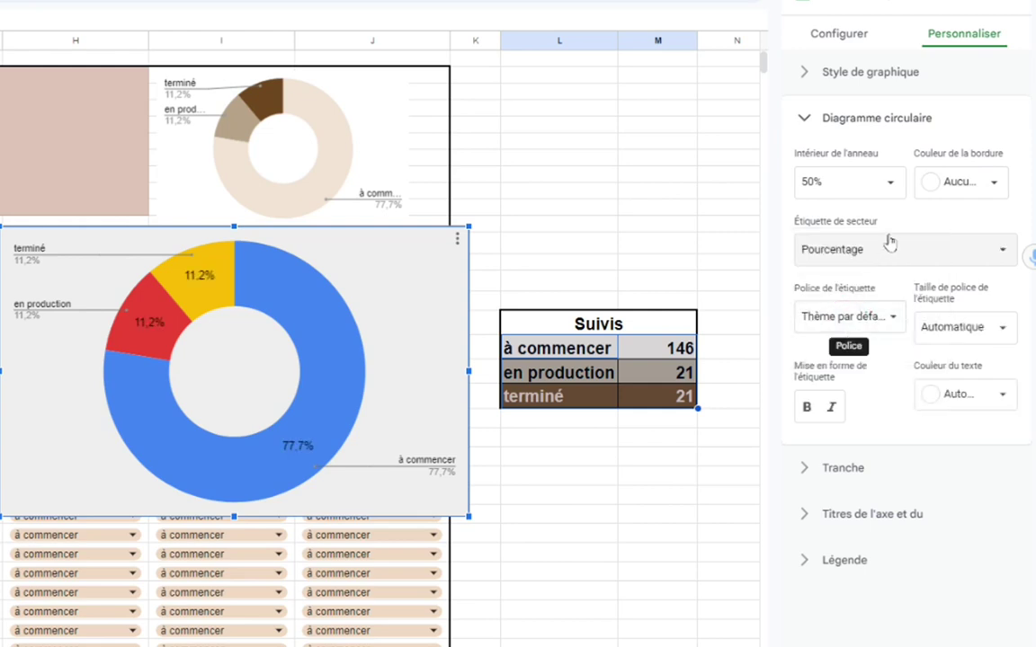
click(888, 250)
click(818, 224)
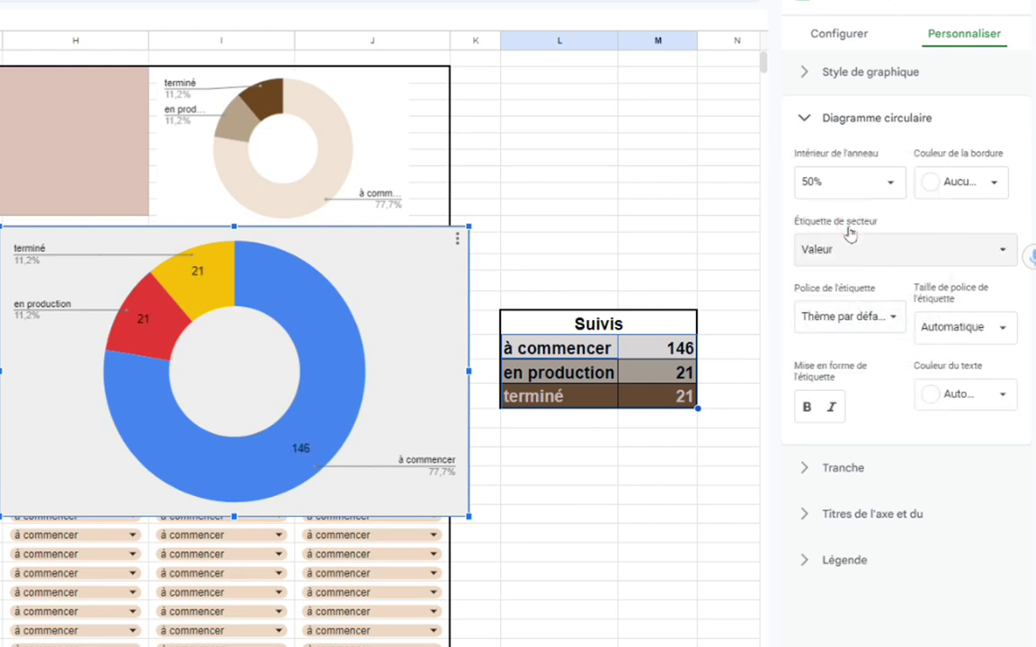
click(834, 255)
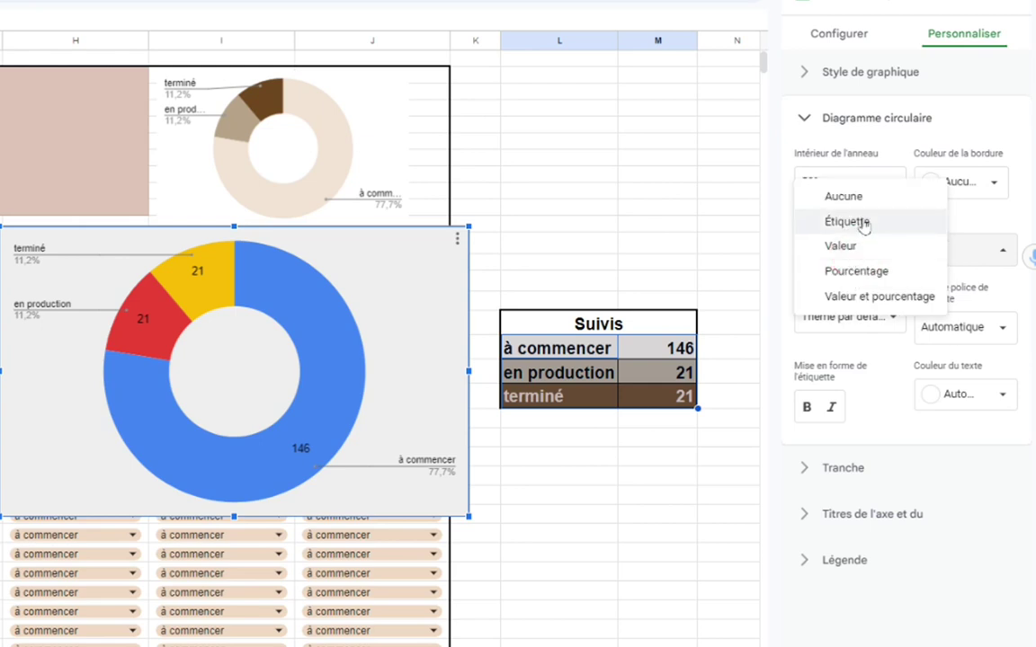
click(863, 223)
click(858, 246)
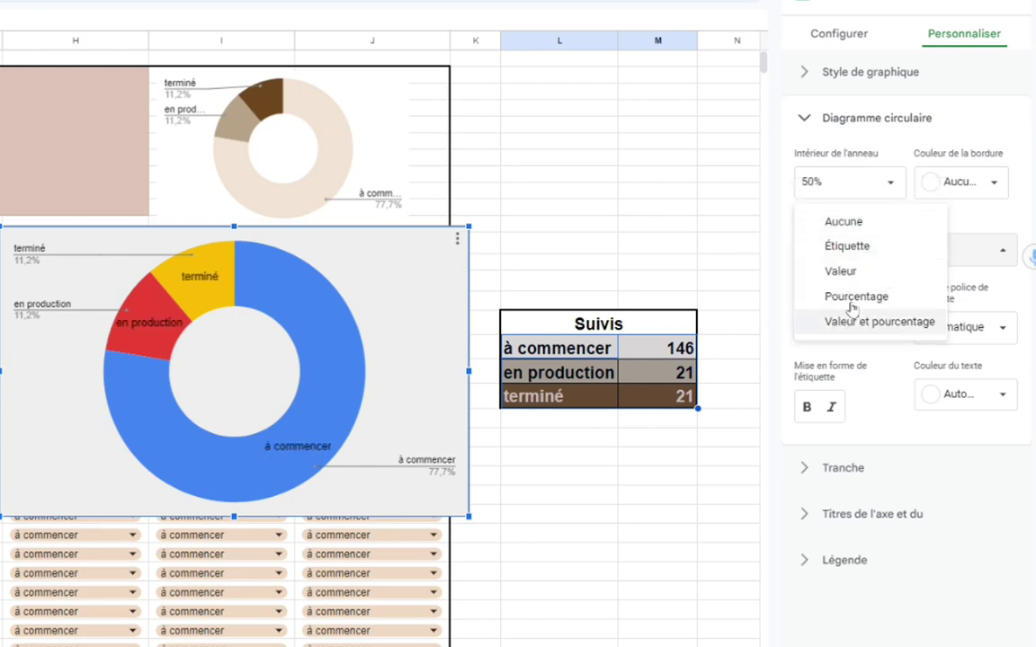
click(841, 224)
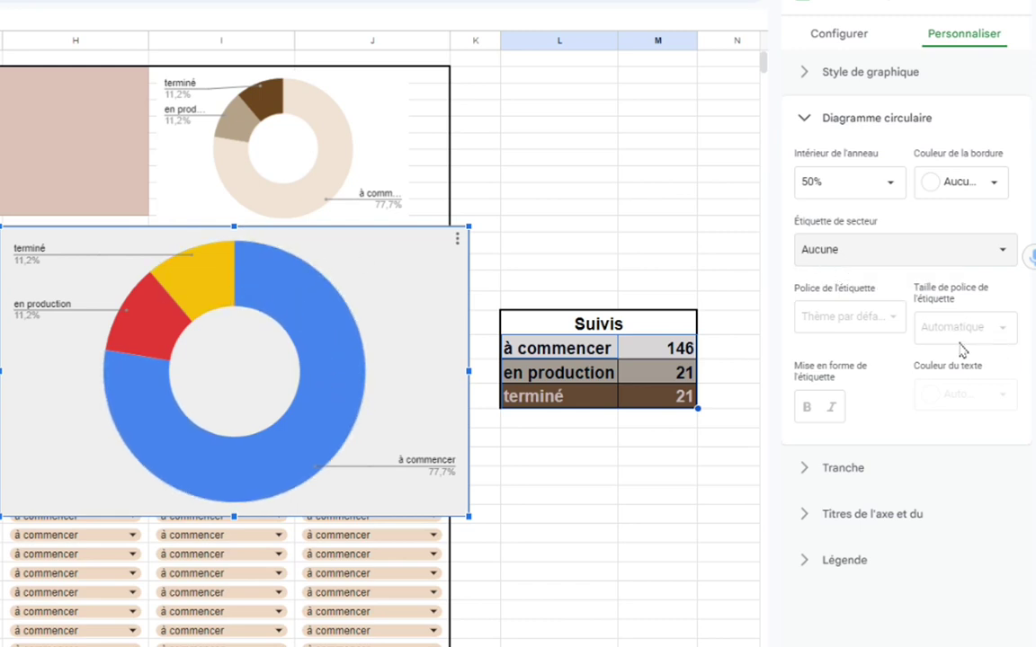
Step: Colour the à commencer slice dark orange-brown and the en production slice pale blue
click(784, 468)
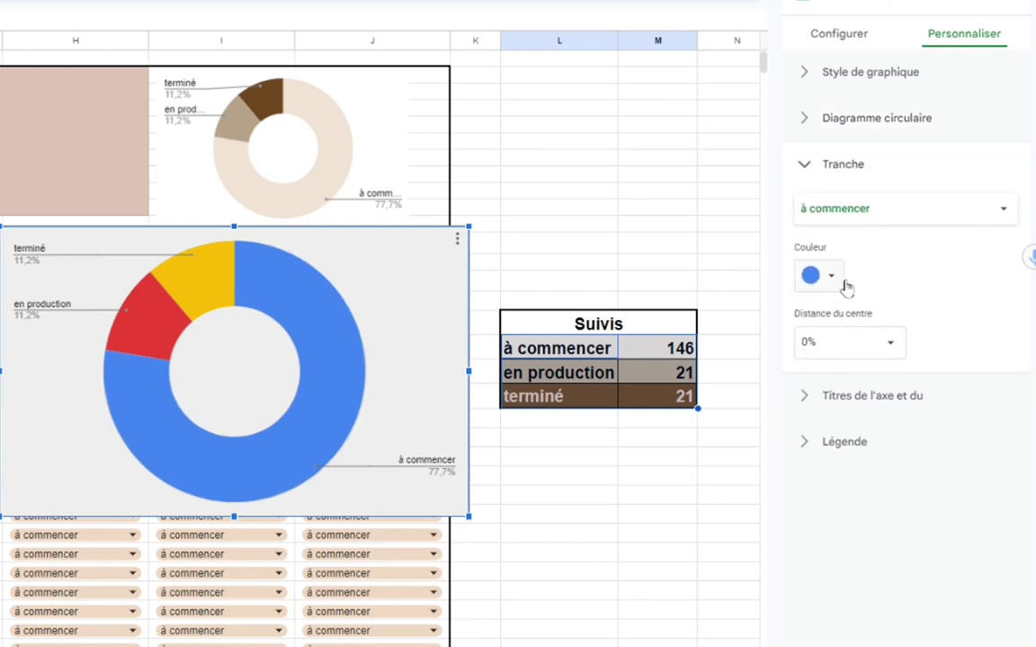
click(821, 211)
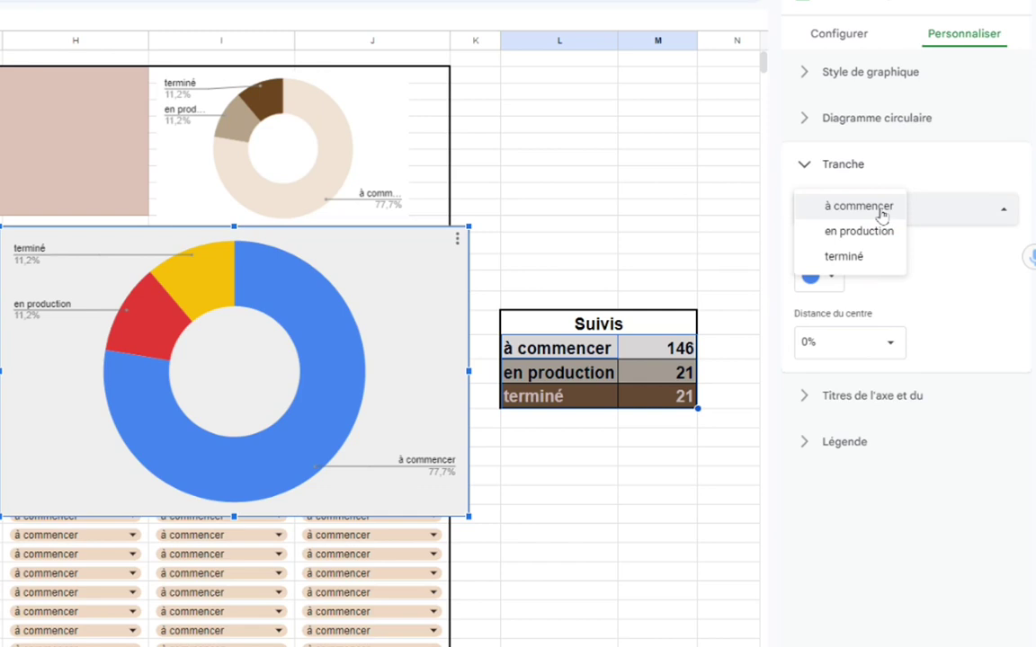
click(862, 214)
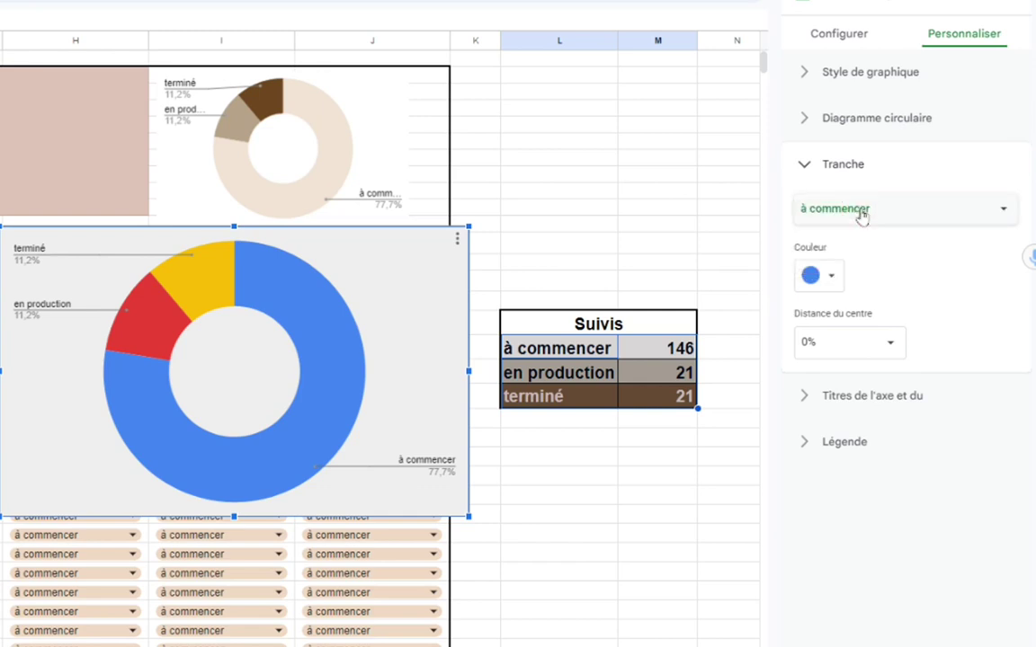
click(833, 283)
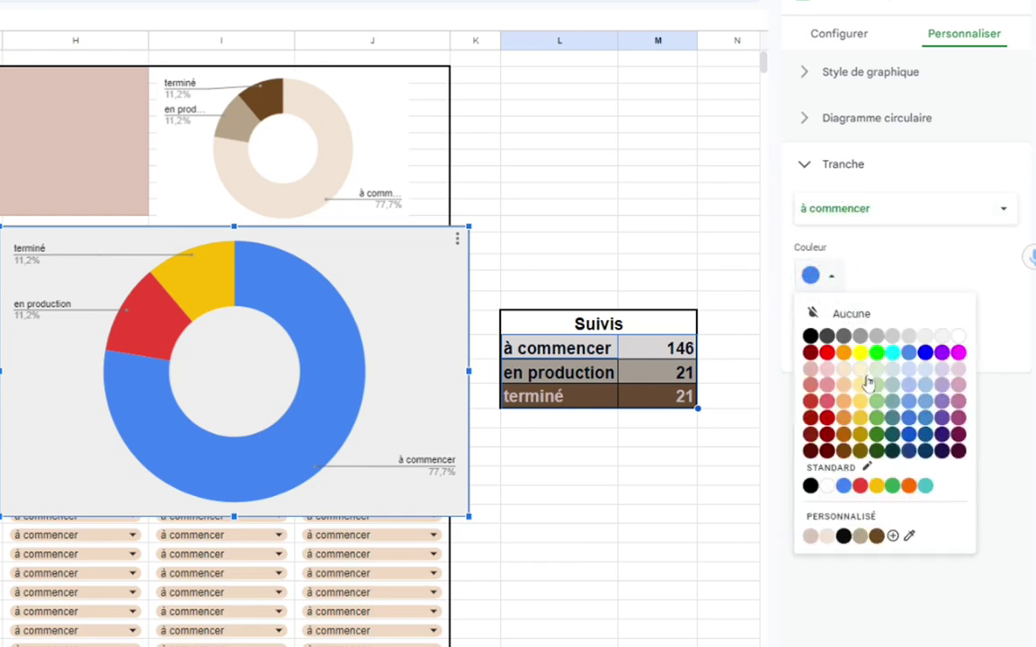
click(844, 435)
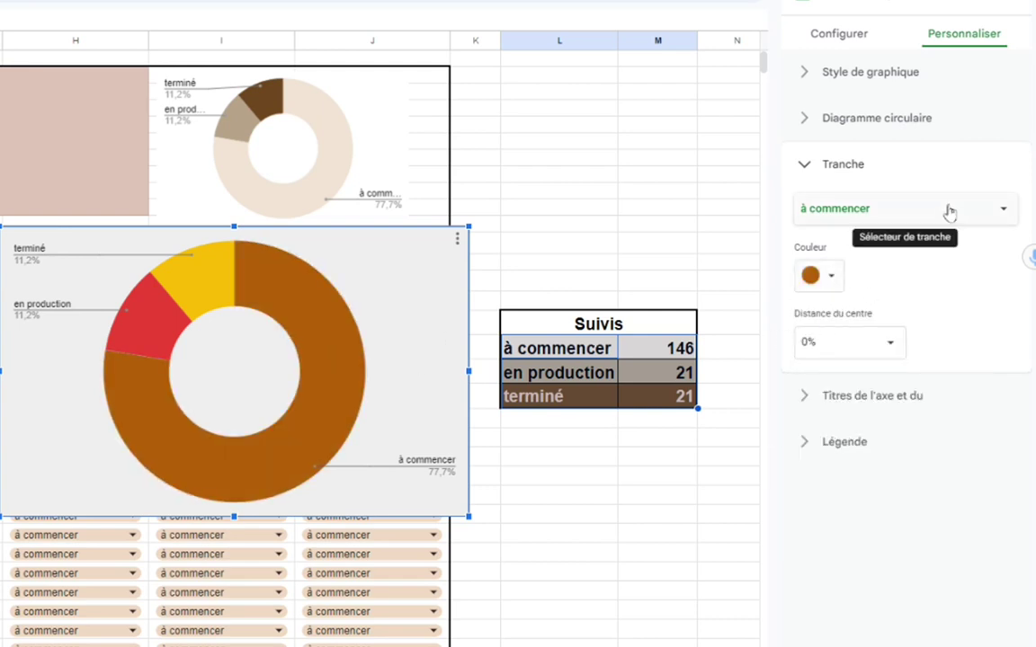
click(885, 210)
click(891, 232)
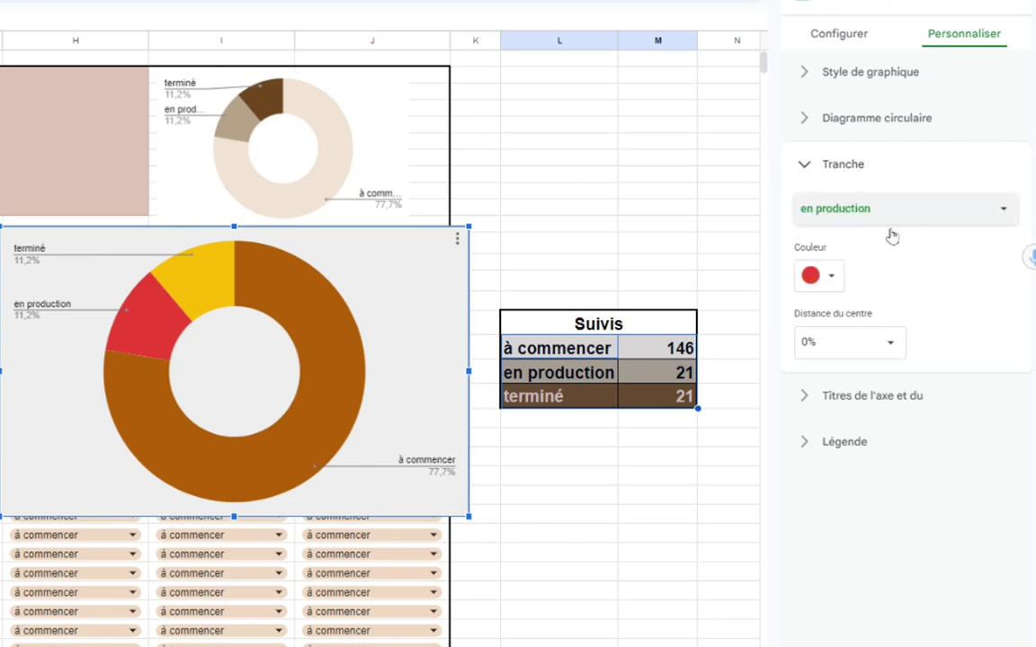
click(832, 282)
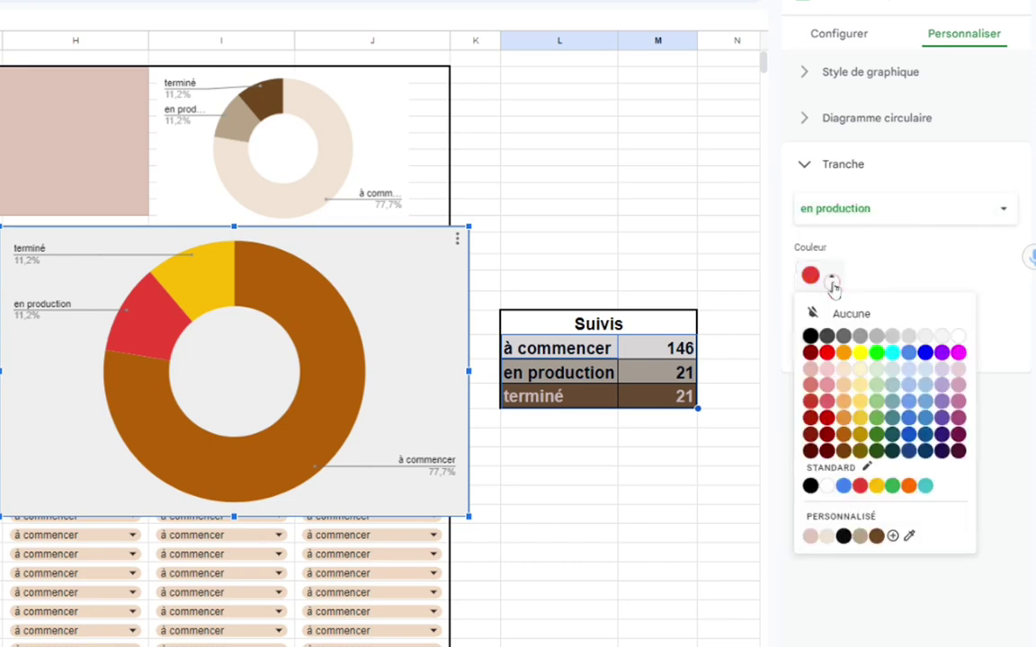
click(909, 370)
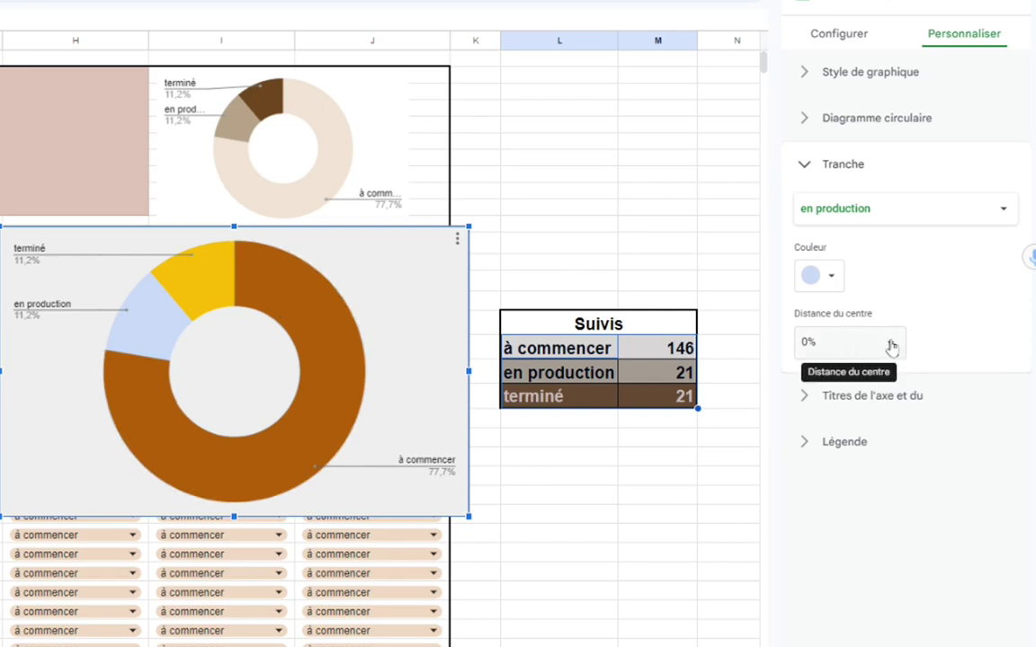
Step: Try pulling the en production slice 25% from centre, then return it to 0%
click(892, 345)
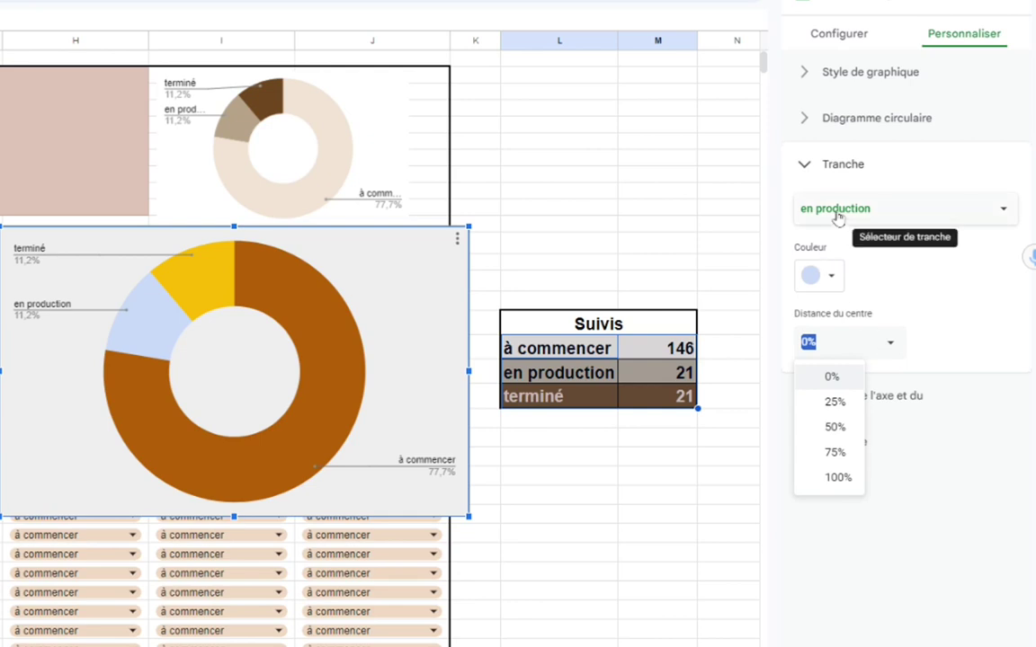
click(837, 405)
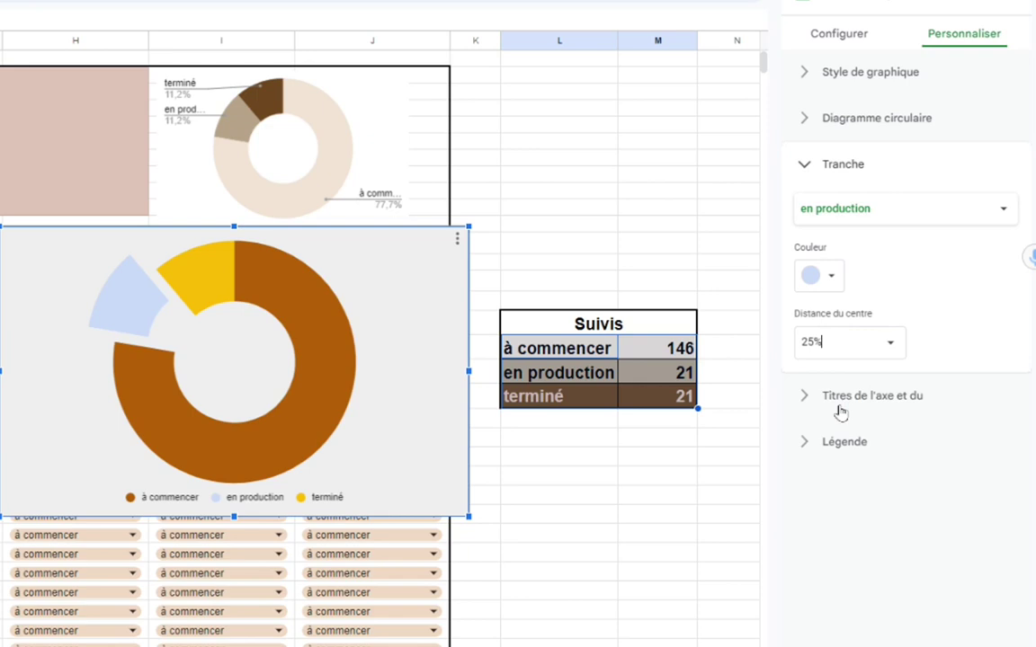
click(889, 345)
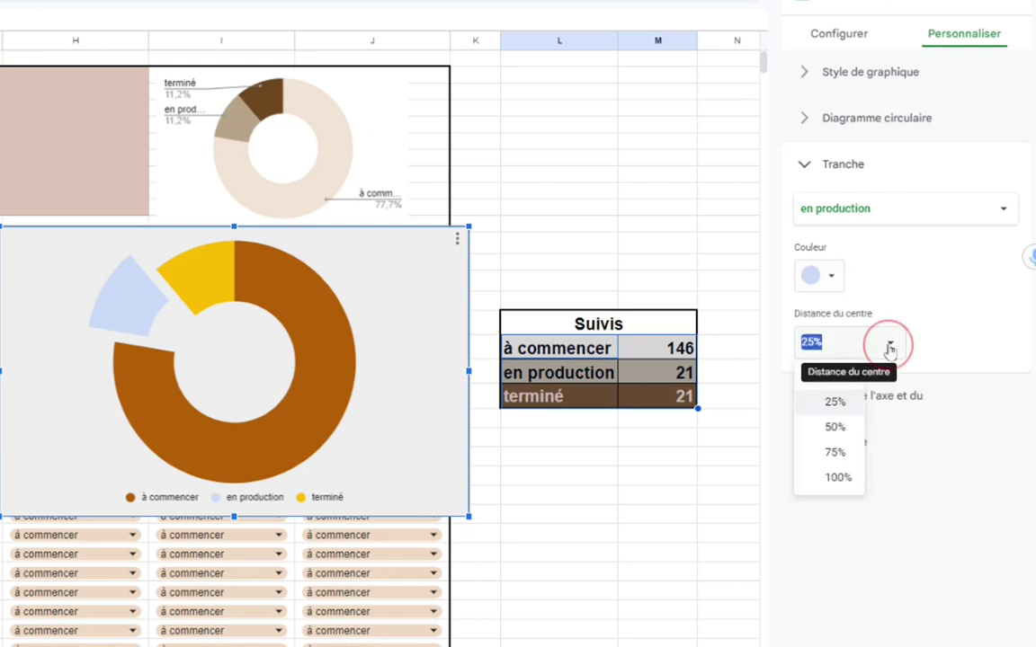
click(835, 379)
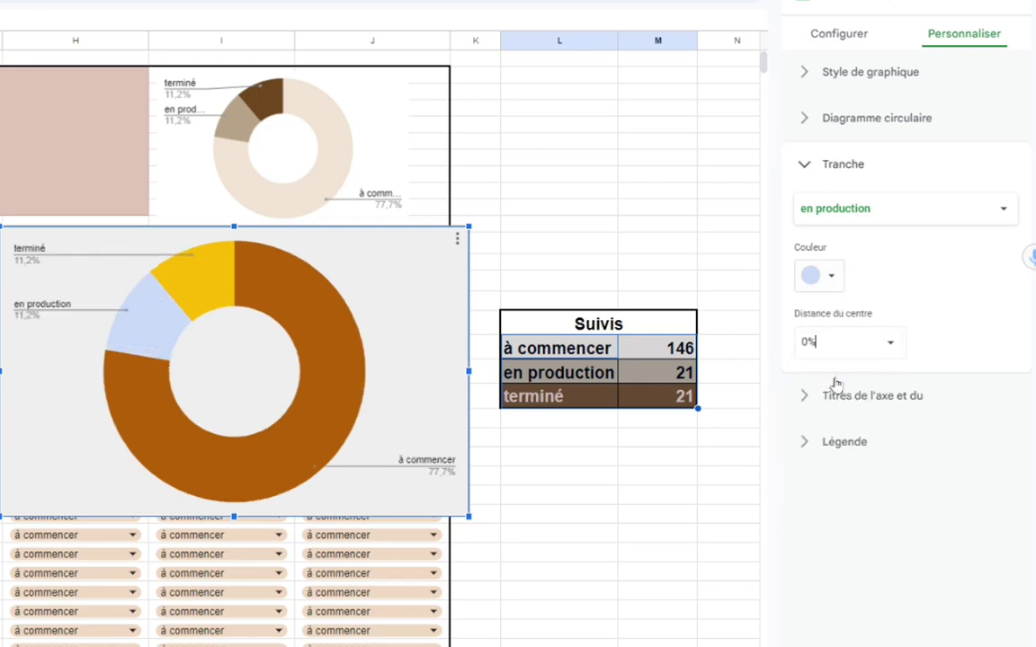
click(879, 396)
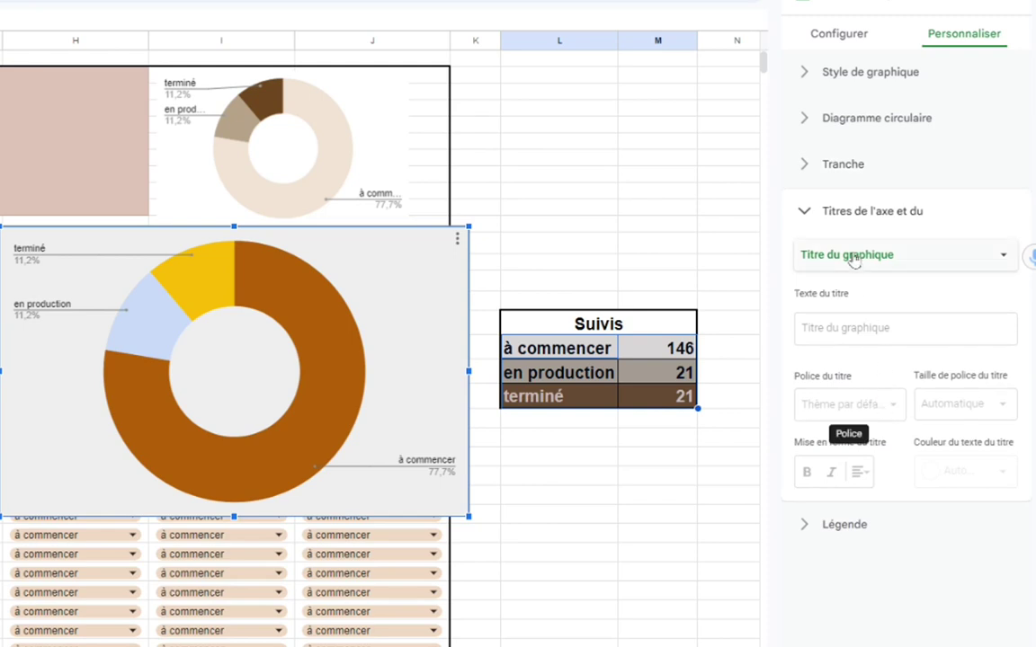
Step: Title the chart 'Suivis' in the Wide font, coloured black
click(849, 331)
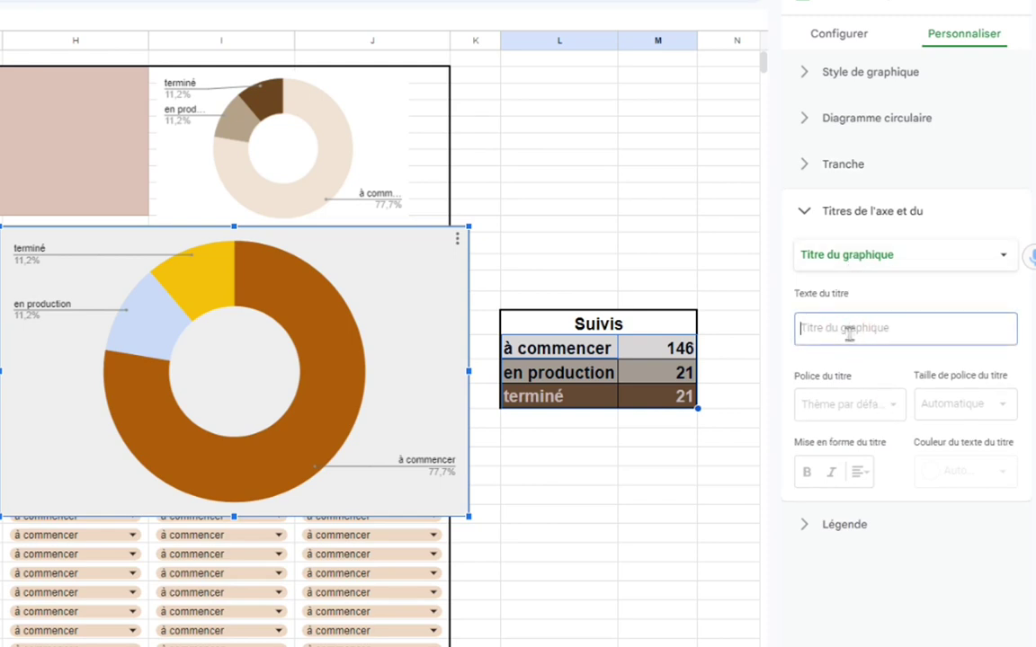
text(Sui)
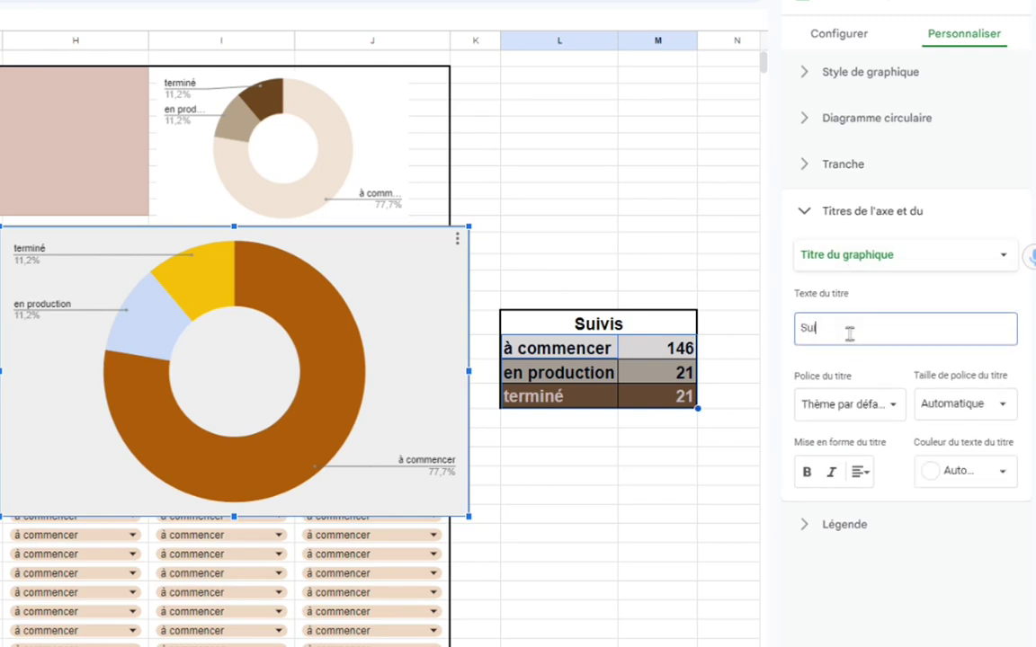
text(vis)
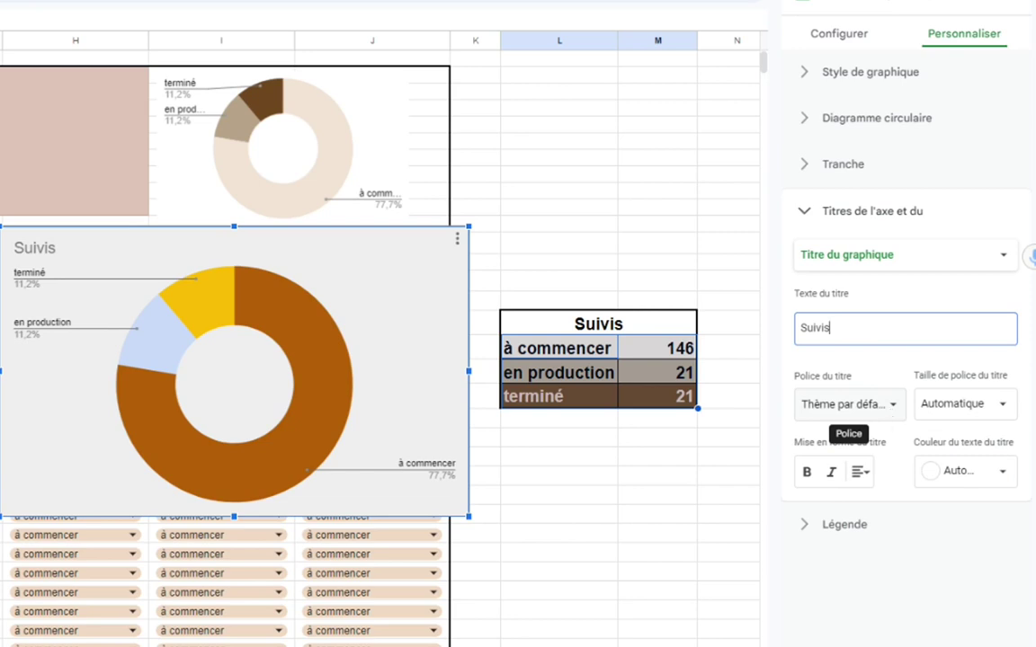
click(892, 404)
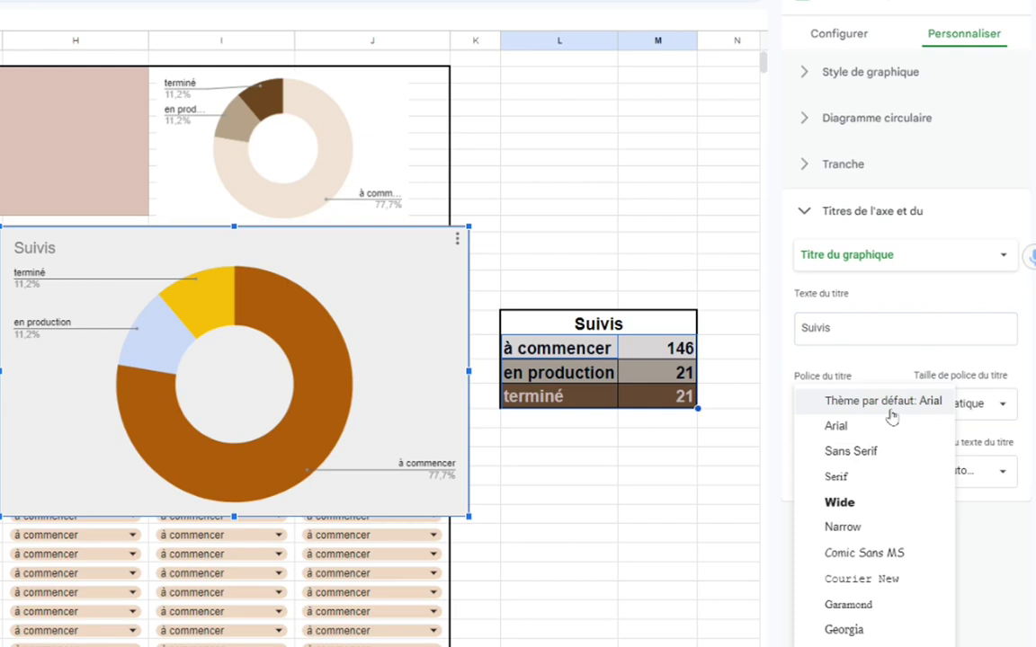
click(834, 501)
click(1001, 472)
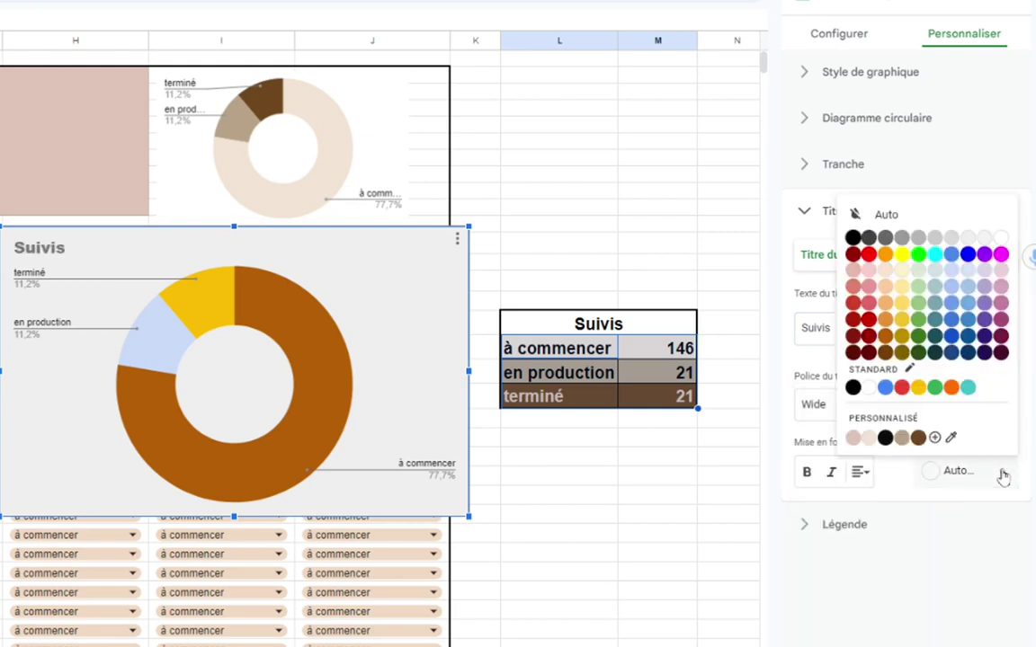
click(853, 237)
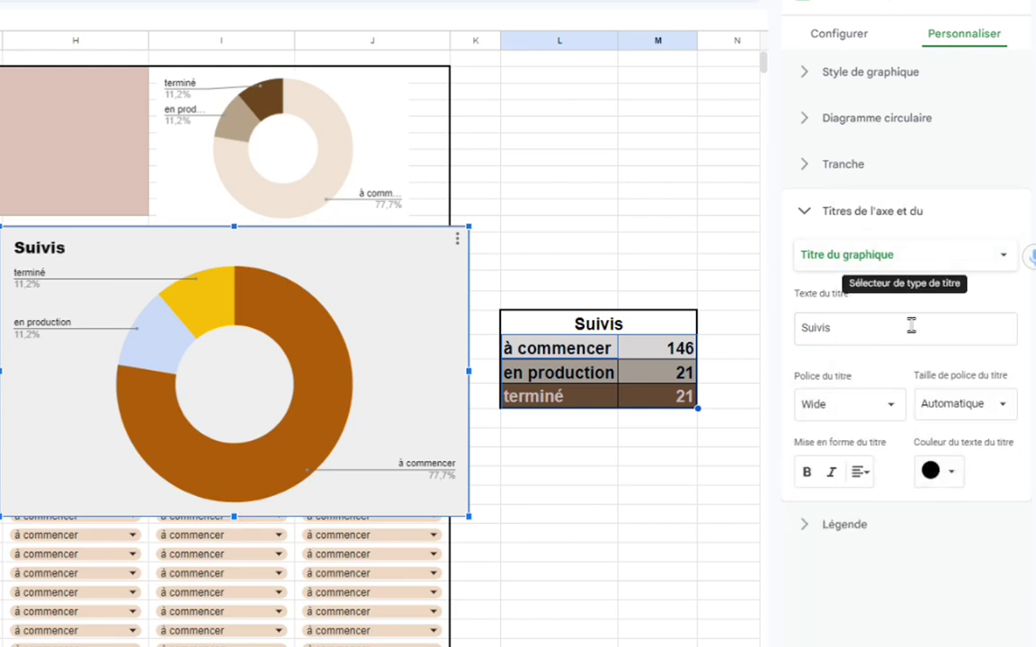
click(850, 522)
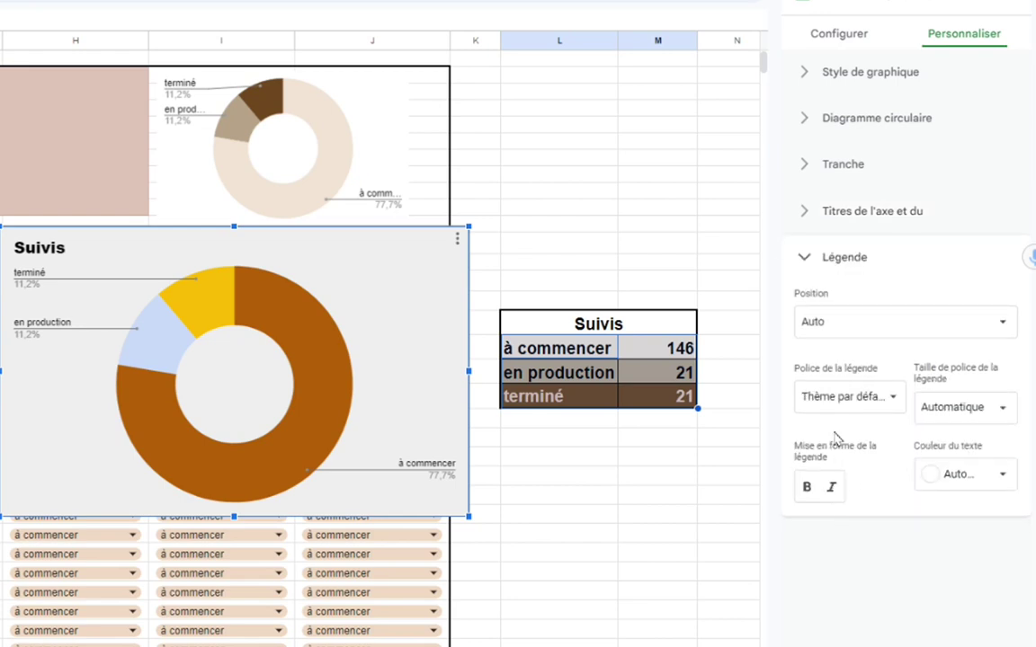
Step: Try the top, labelled and no-legend positions, then set the legend to En bas (bottom)
click(869, 326)
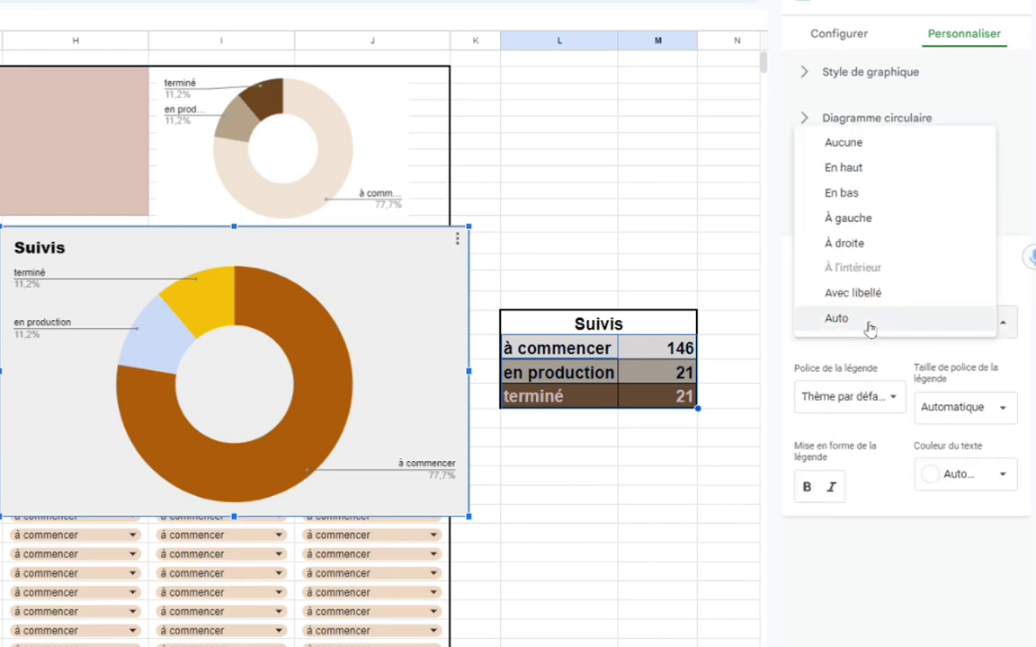
click(845, 171)
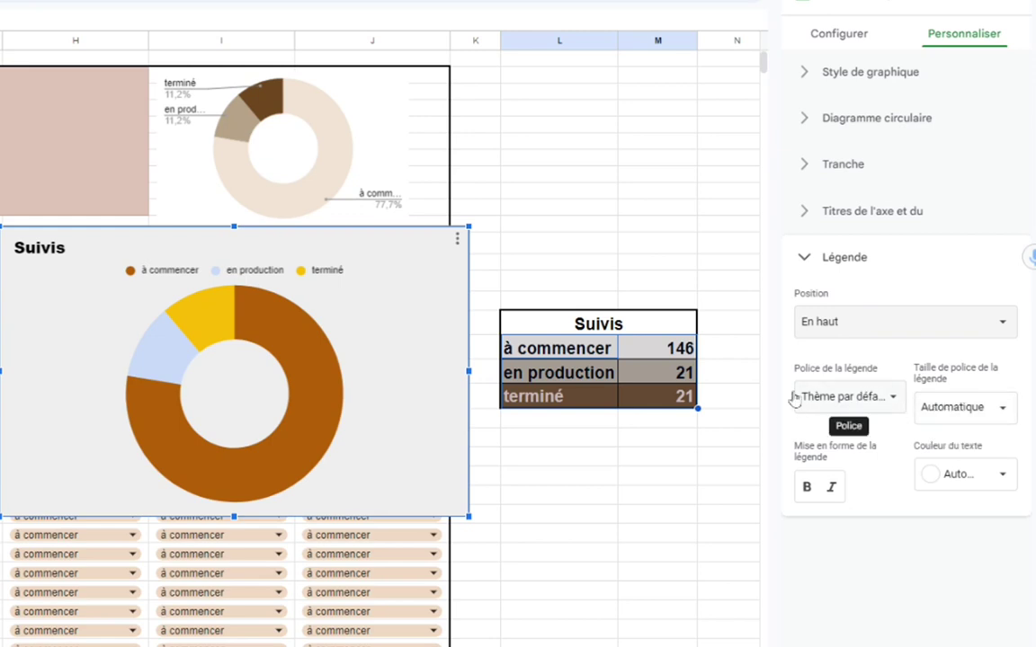
click(982, 326)
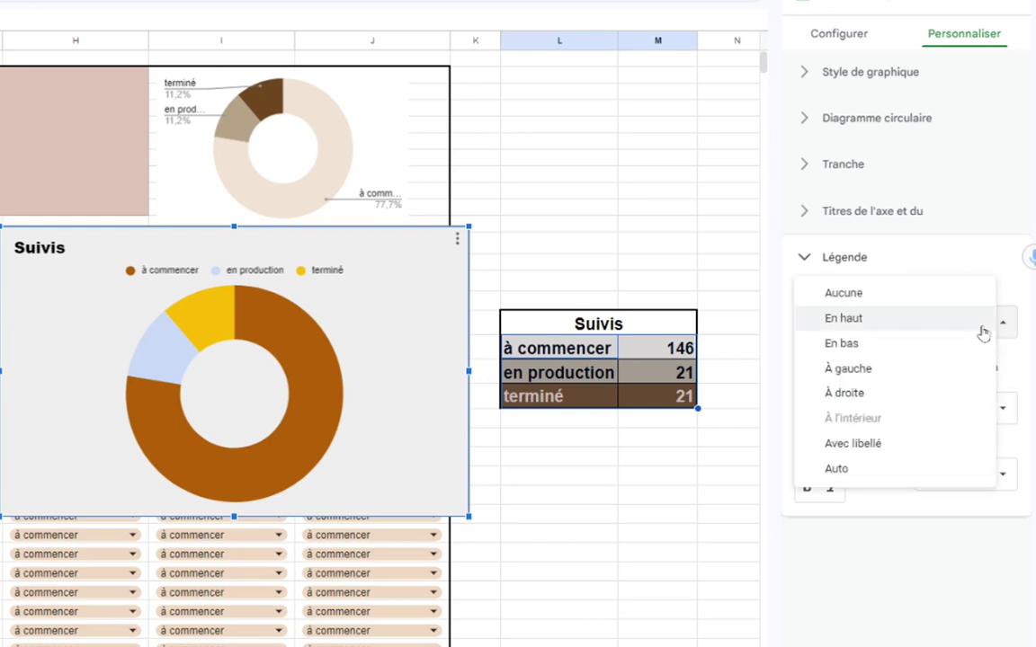
click(865, 444)
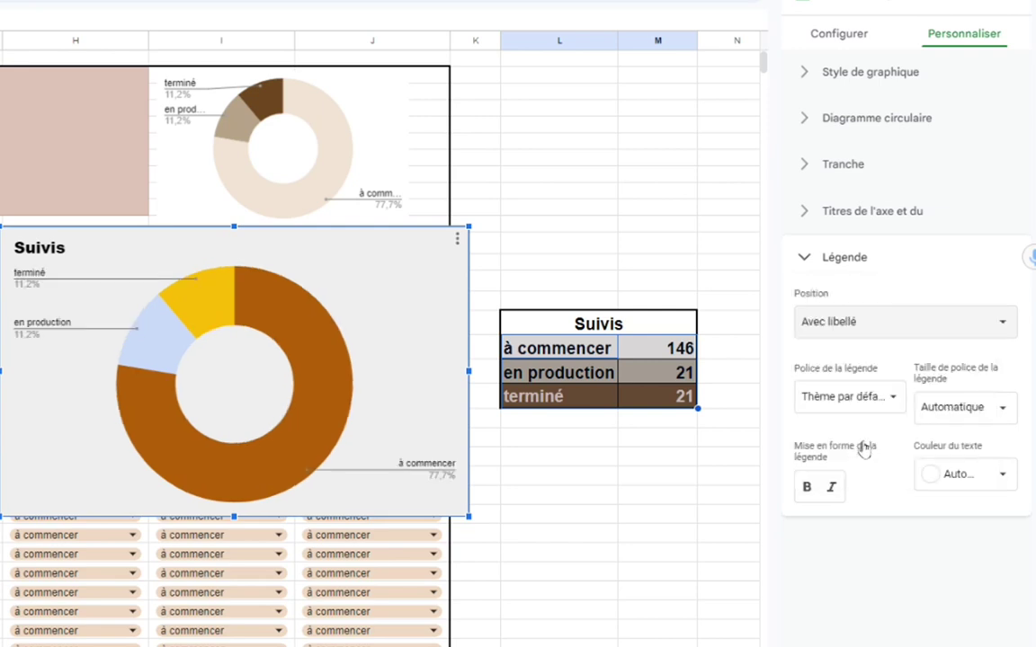
click(878, 324)
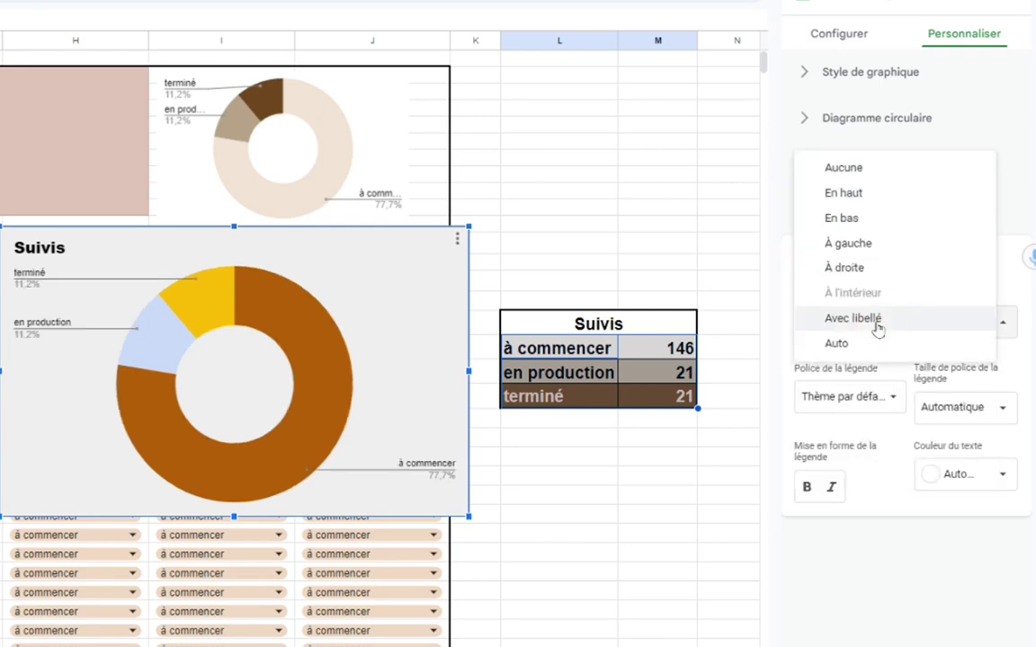
click(849, 168)
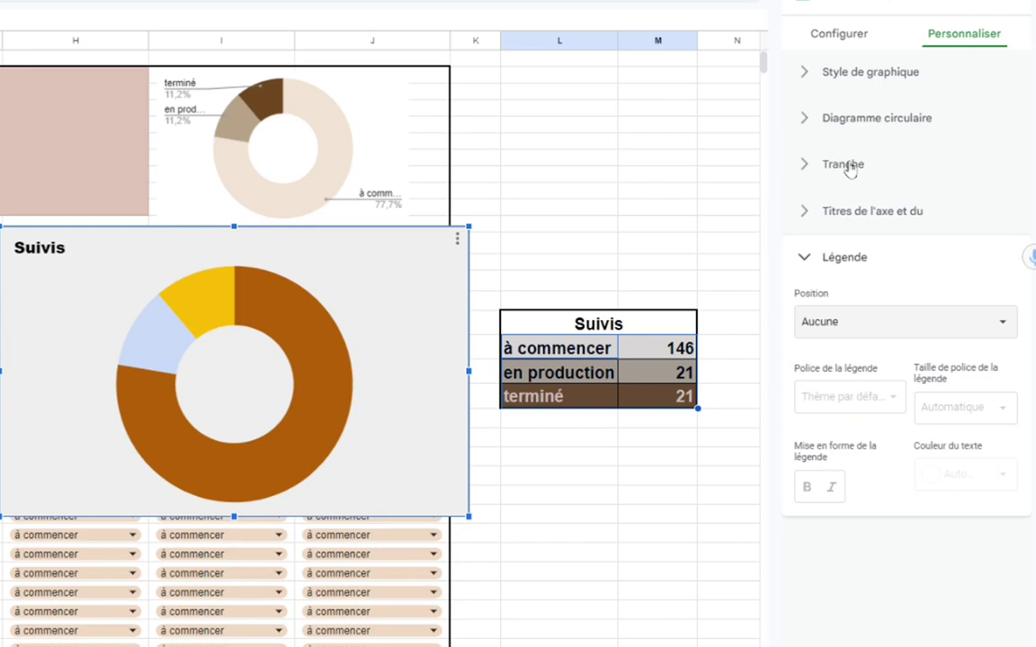
click(870, 333)
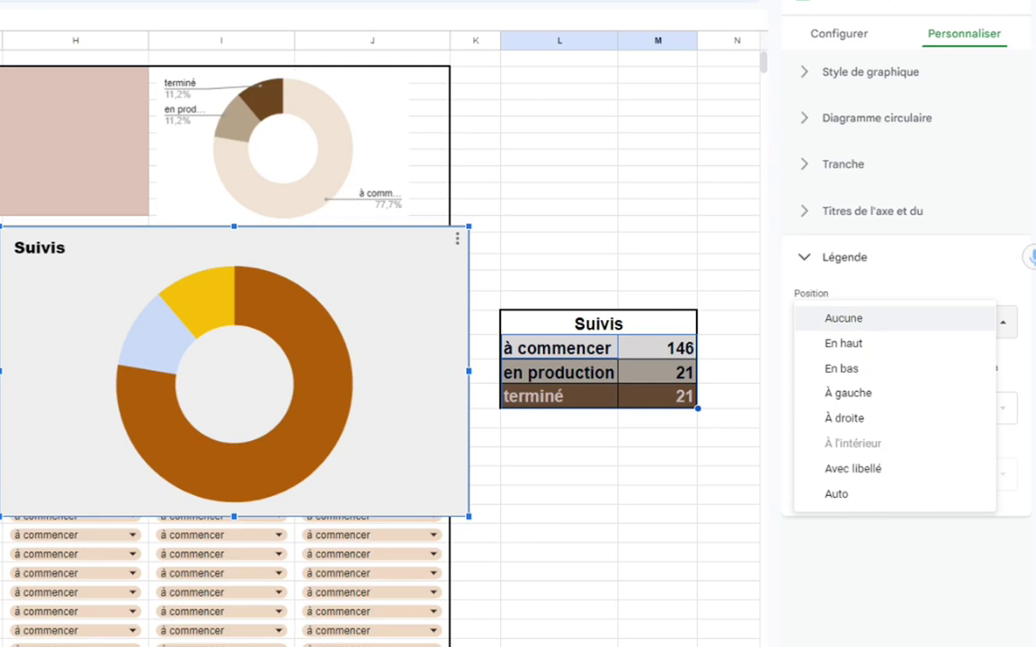
click(851, 375)
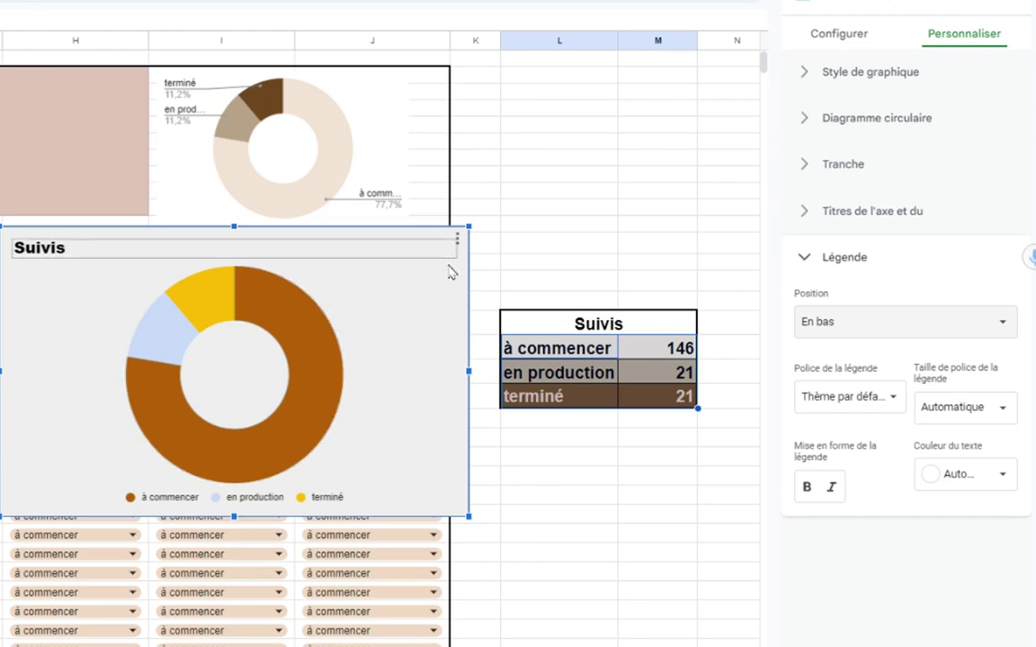
click(458, 239)
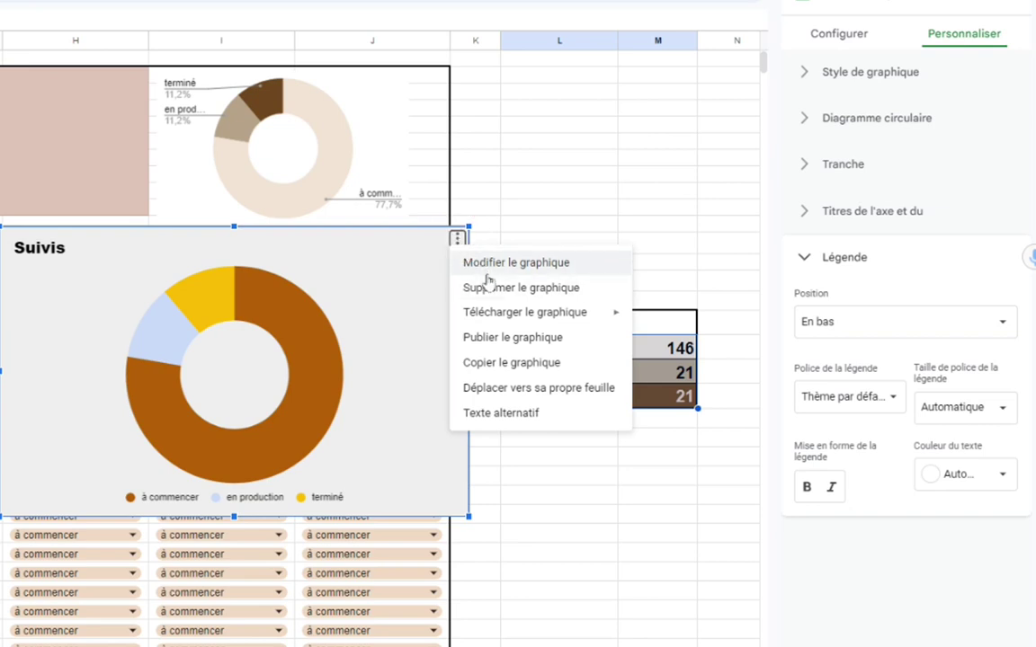
Step: Move the Suivis chart to its own sheet Graphique 1, check it, and return to Feuille 1
mouse_move(492, 313)
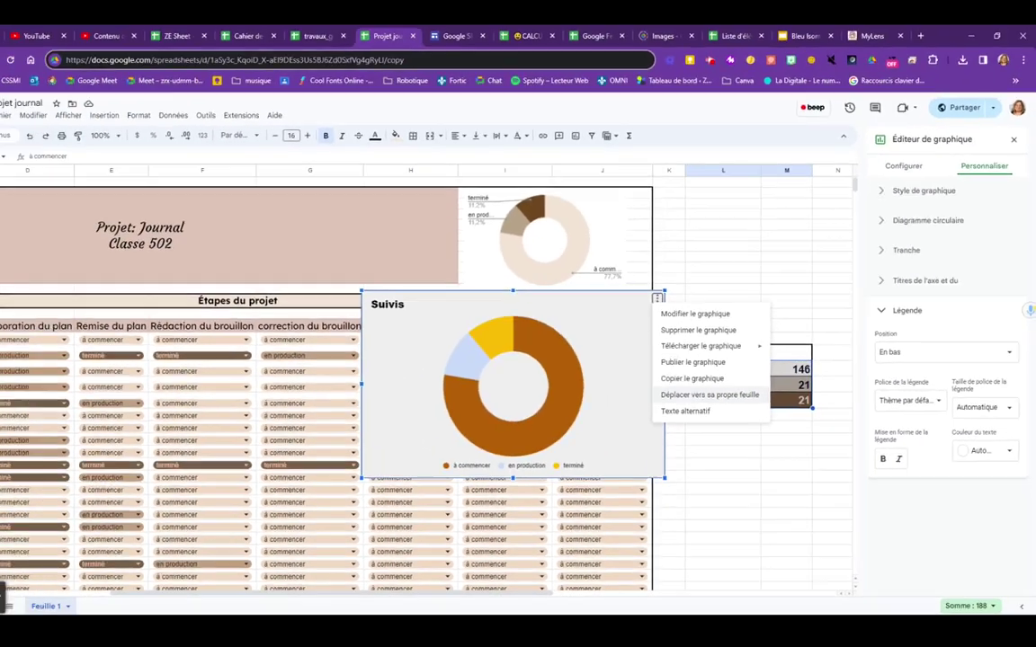
click(538, 388)
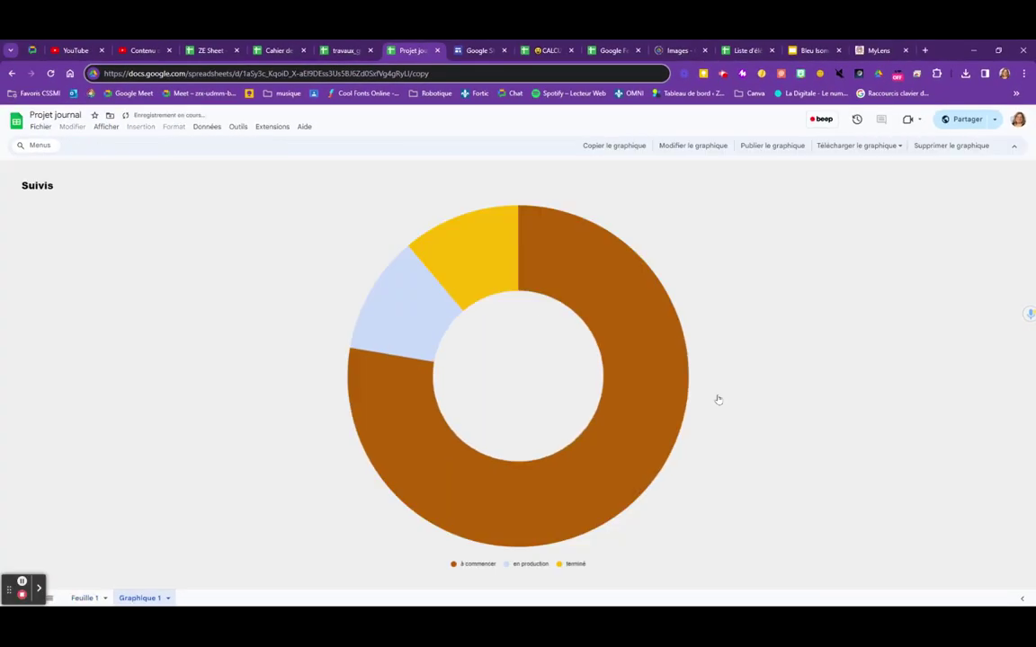
click(107, 599)
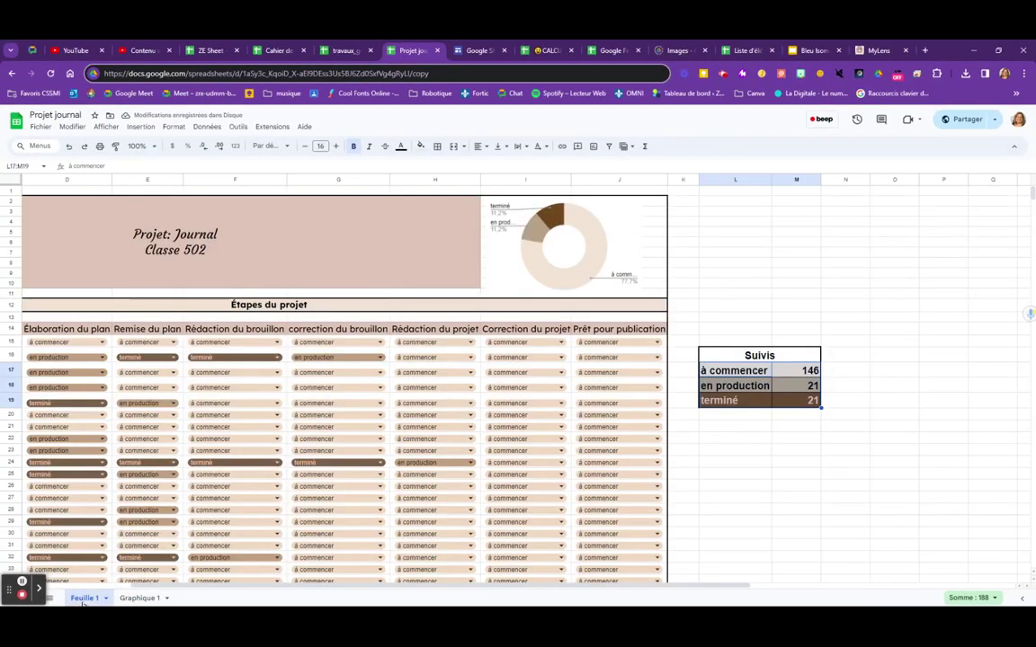
click(140, 599)
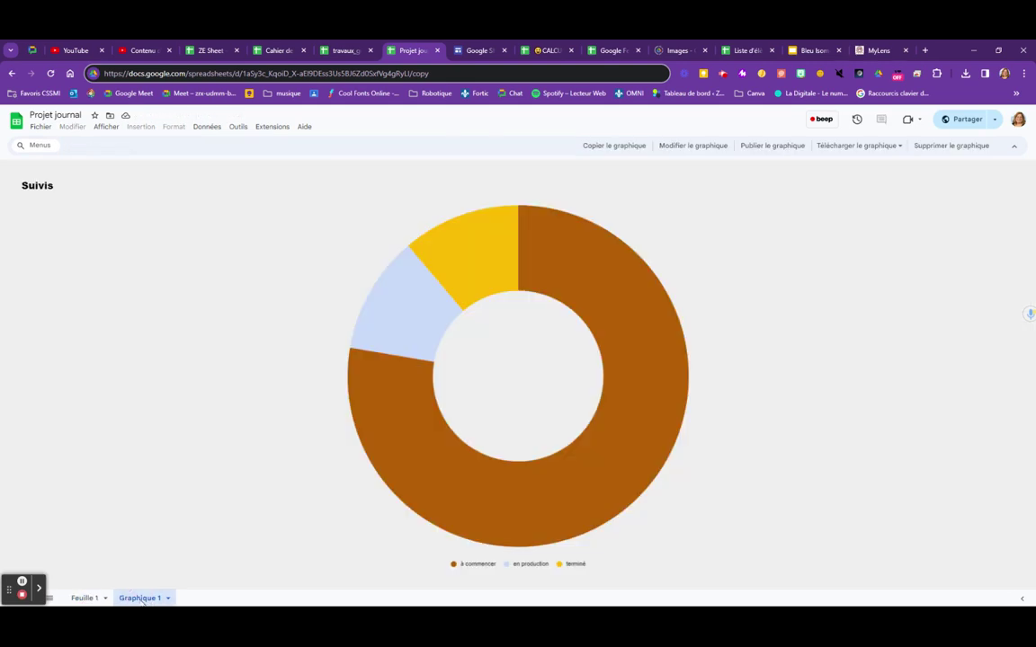
click(86, 598)
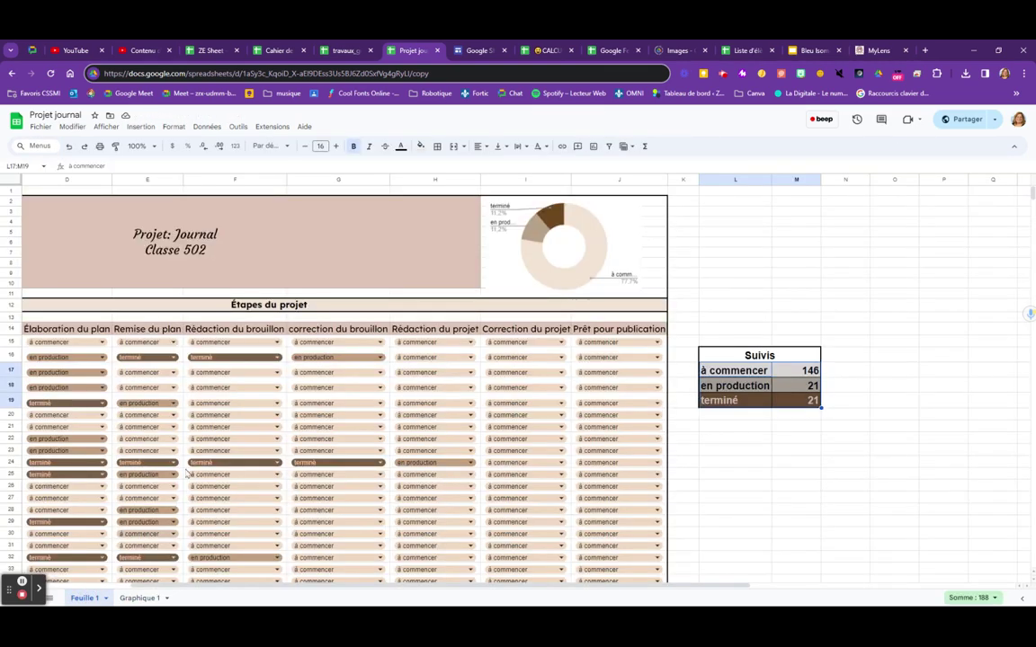
Step: Undo the move to its own sheet and shrink the Suivis donut into the Projet: Journal header
click(69, 148)
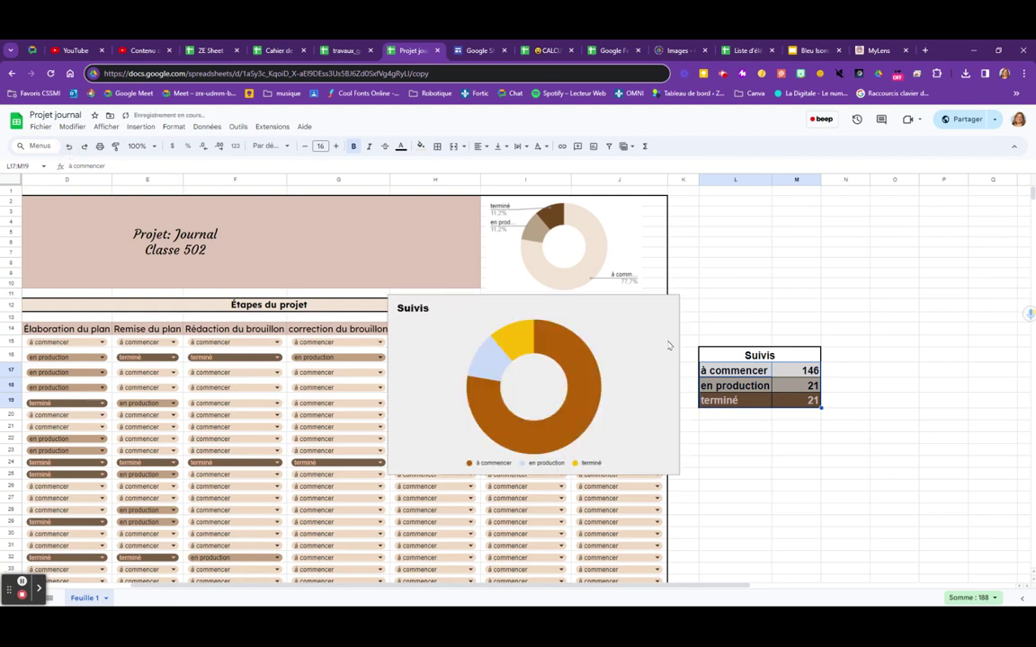
drag(643, 340, 656, 298)
click(684, 261)
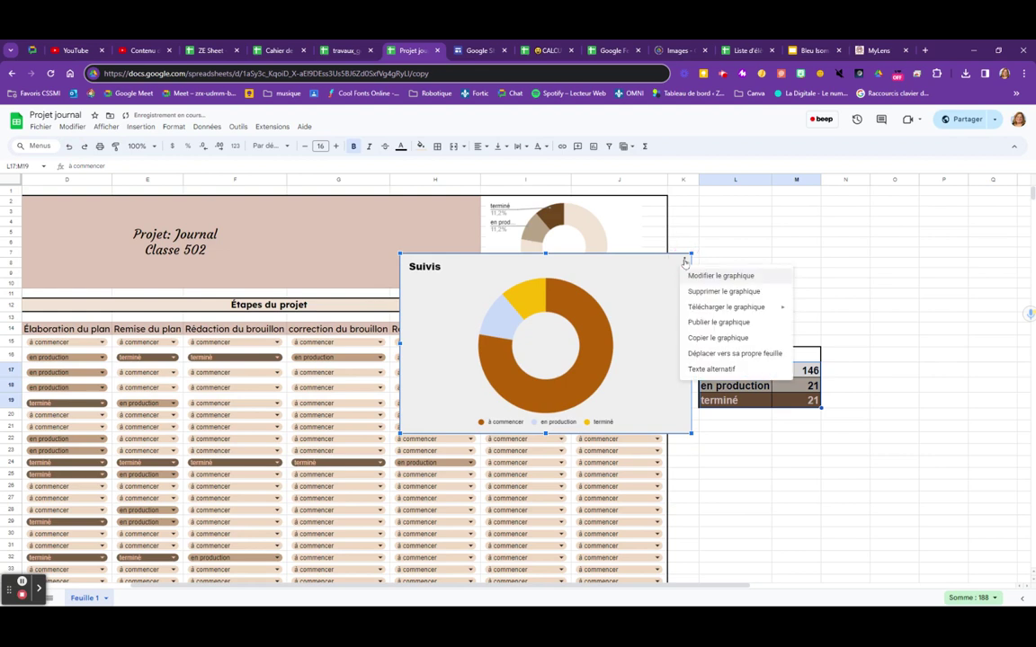
click(711, 369)
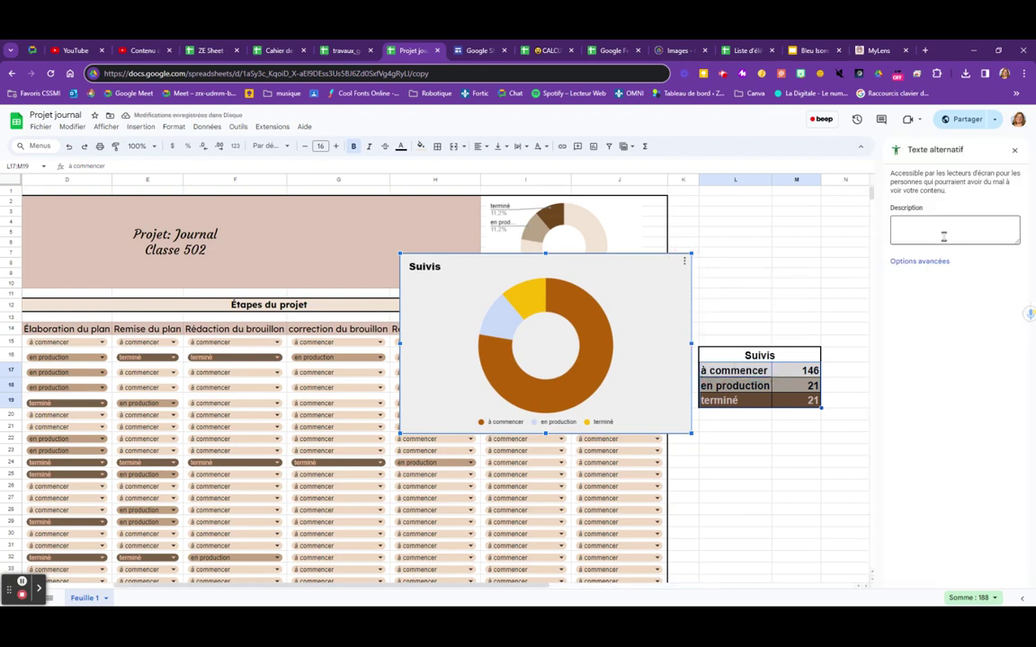
click(1015, 152)
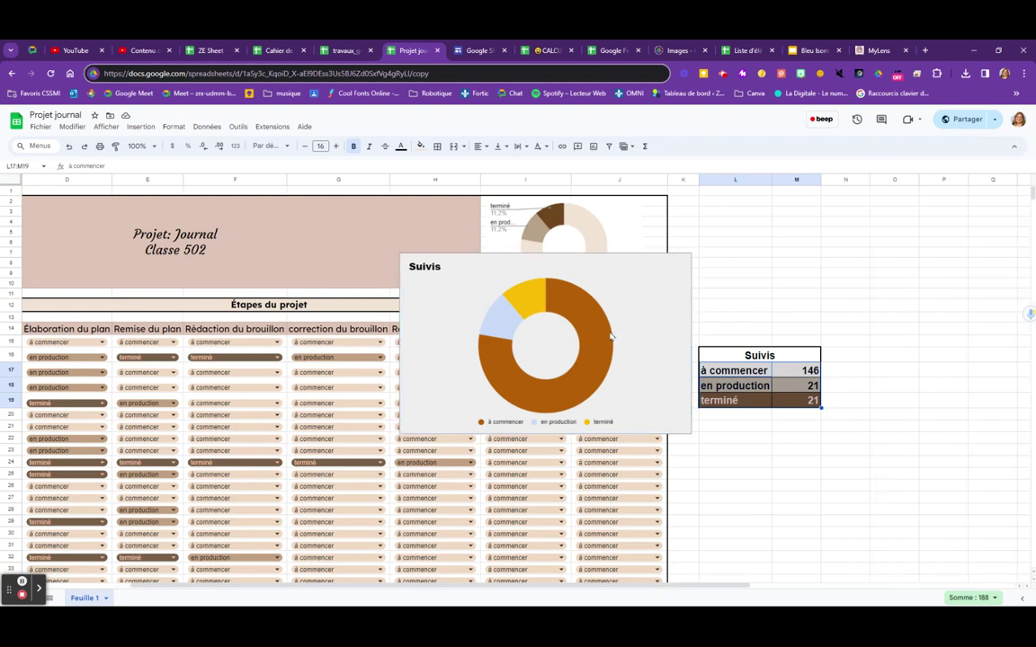
mouse_move(691, 252)
mouse_down()
mouse_move(527, 353)
mouse_move(567, 333)
mouse_move(607, 235)
mouse_up()
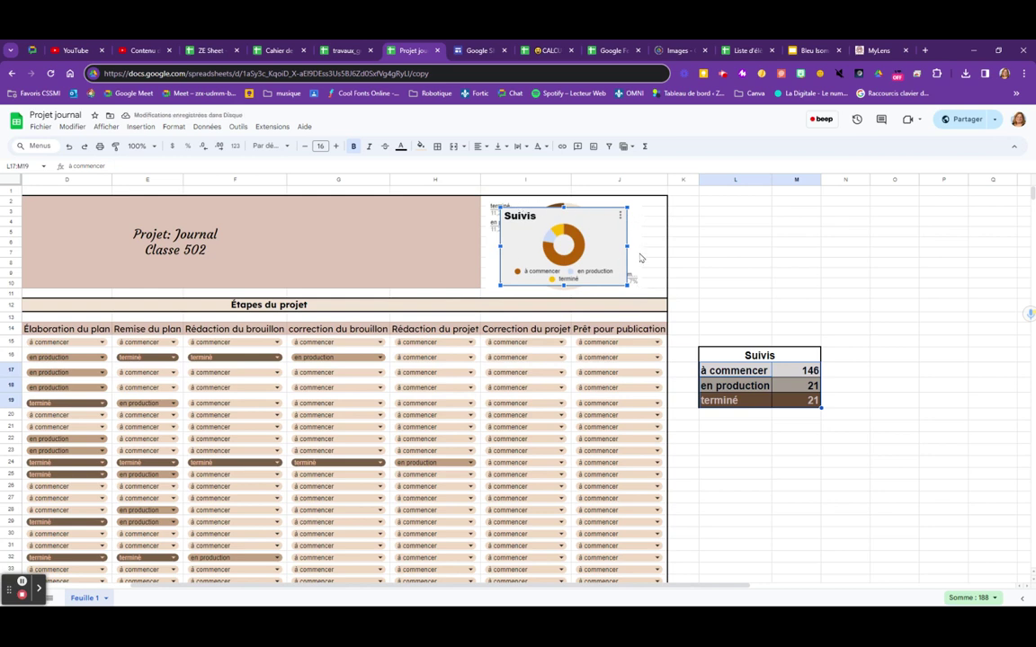
click(655, 239)
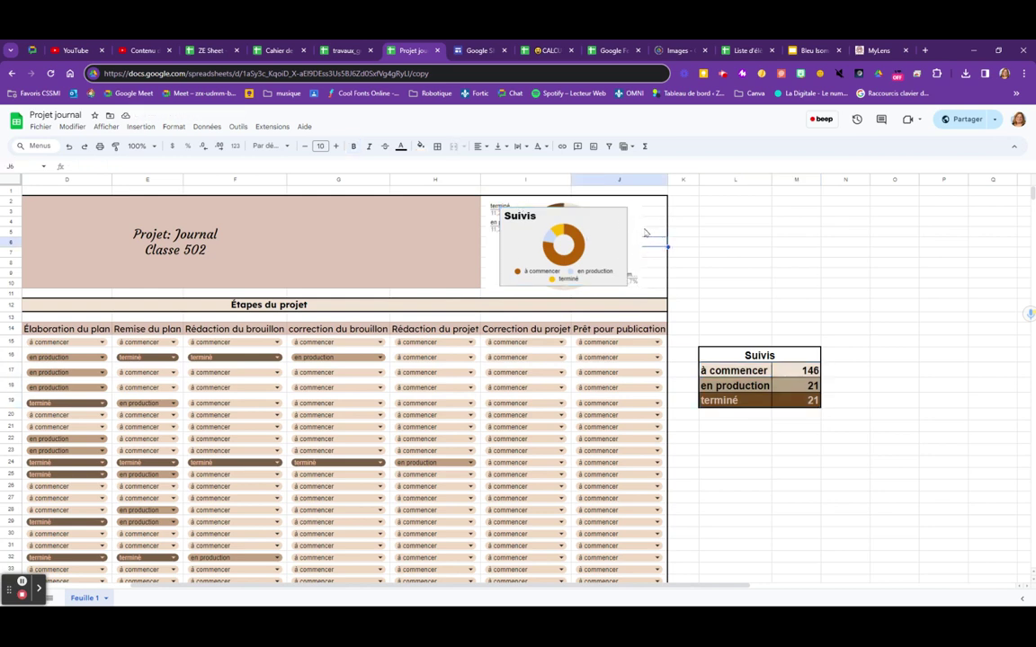